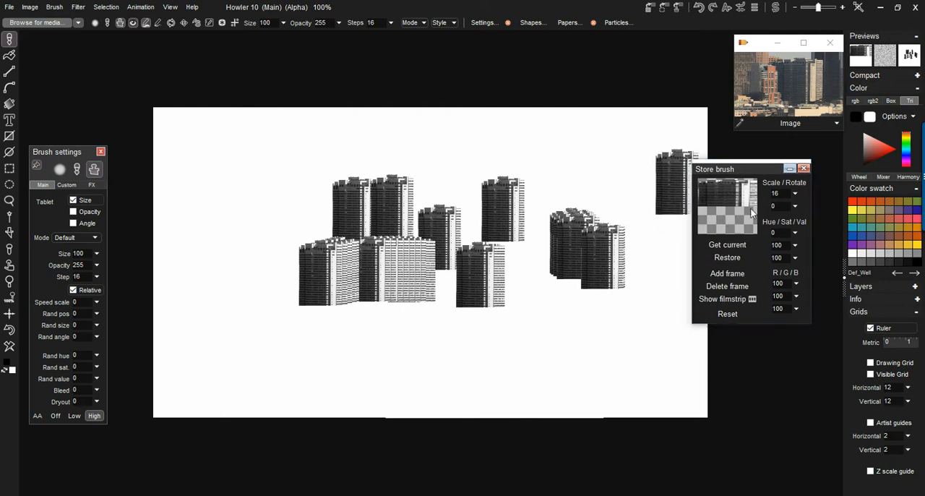
# - Reset the stored building brush's adjustments and open the my Cityscapes-WIP folder in the media browser
pyautogui.click(728, 314)
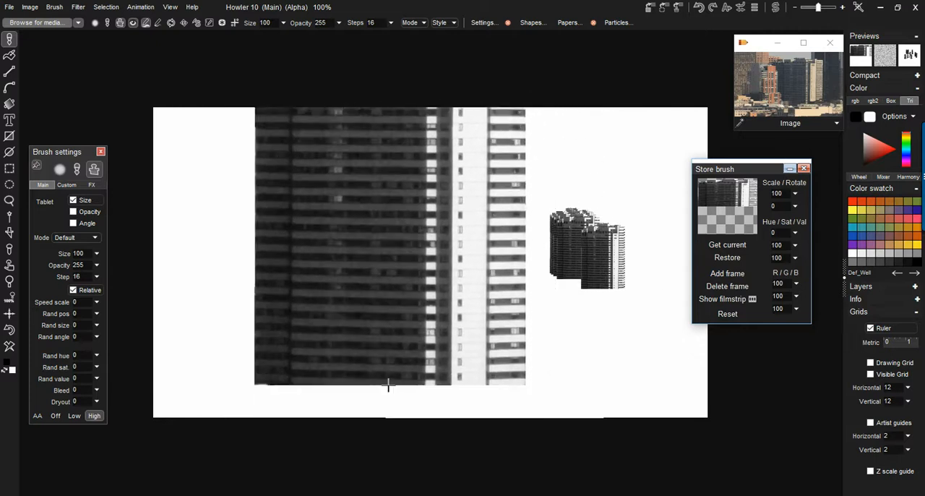
pyautogui.scroll(-1, 363, 364)
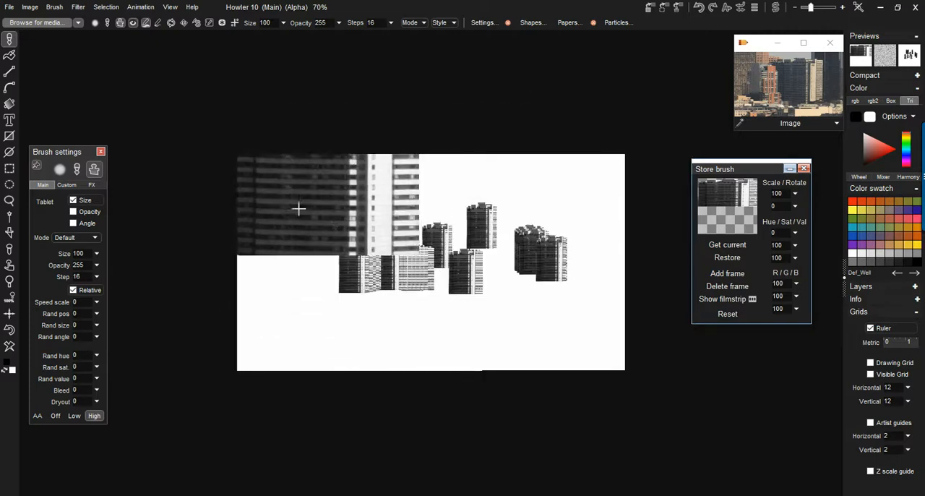
pyautogui.click(27, 23)
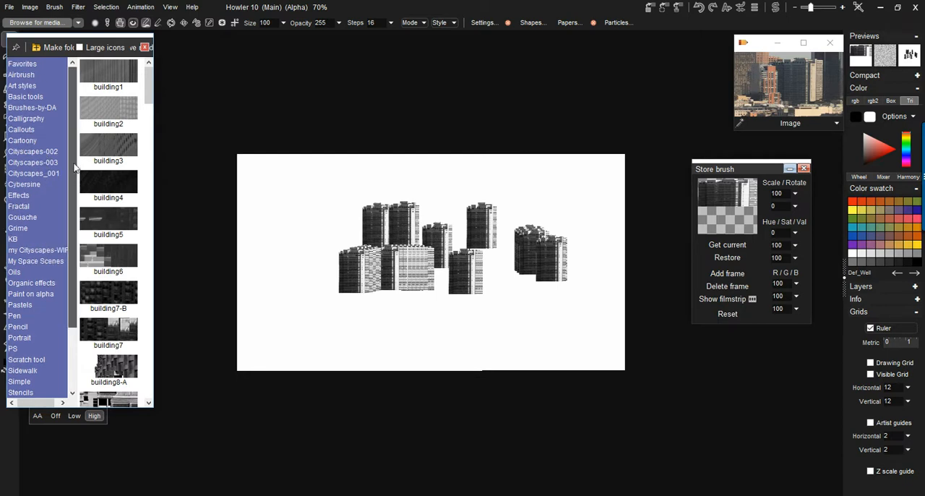
pyautogui.scroll(-3, 43, 188)
pyautogui.click(48, 192)
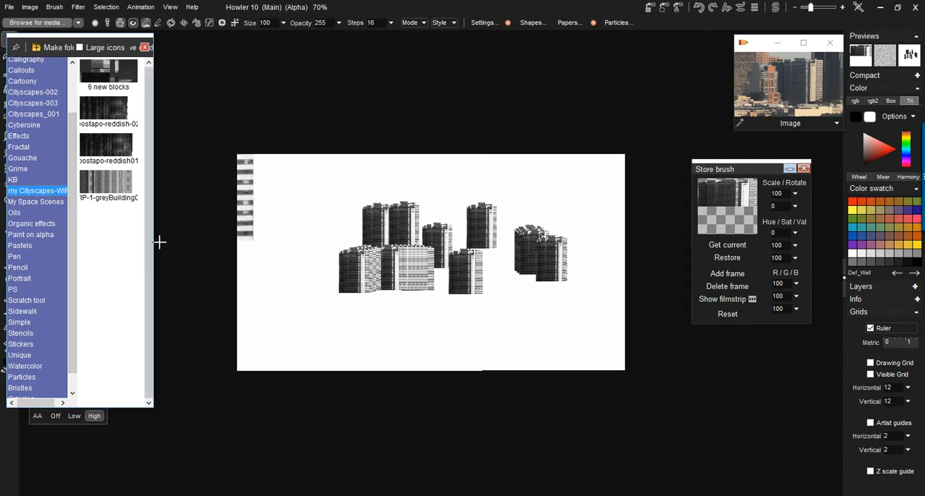
# - Save the building brush as media named building010 in the my Cityscapes-WIP folder and narrow the browser again
pyautogui.moveTo(154, 254); pyautogui.dragTo(219, 253)
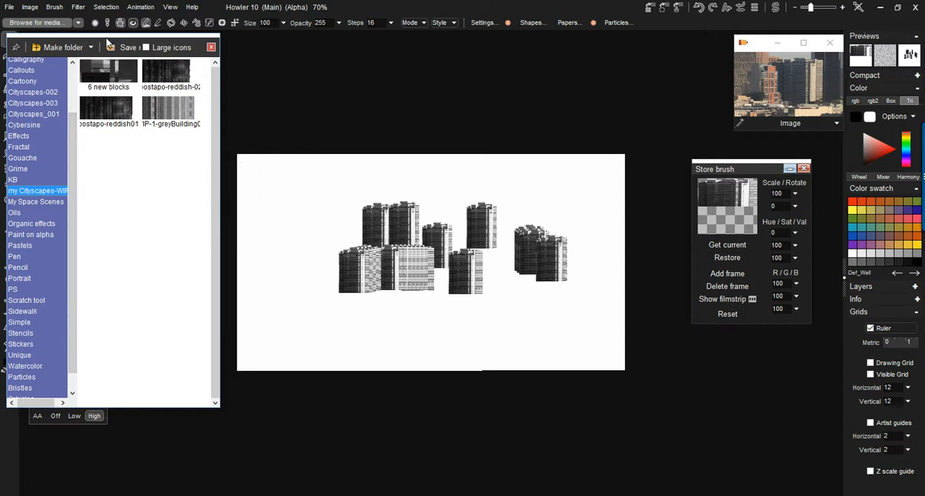
pyautogui.moveTo(220, 73); pyautogui.dragTo(496, 73)
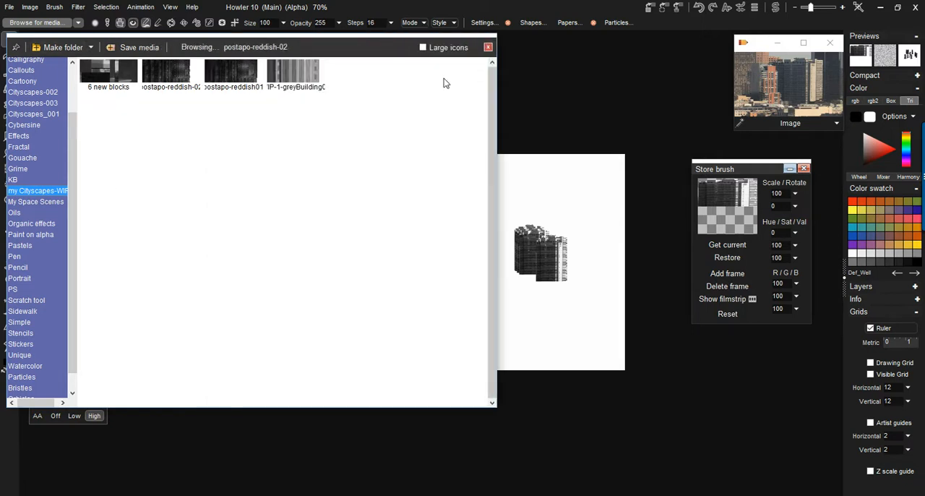
pyautogui.click(138, 47)
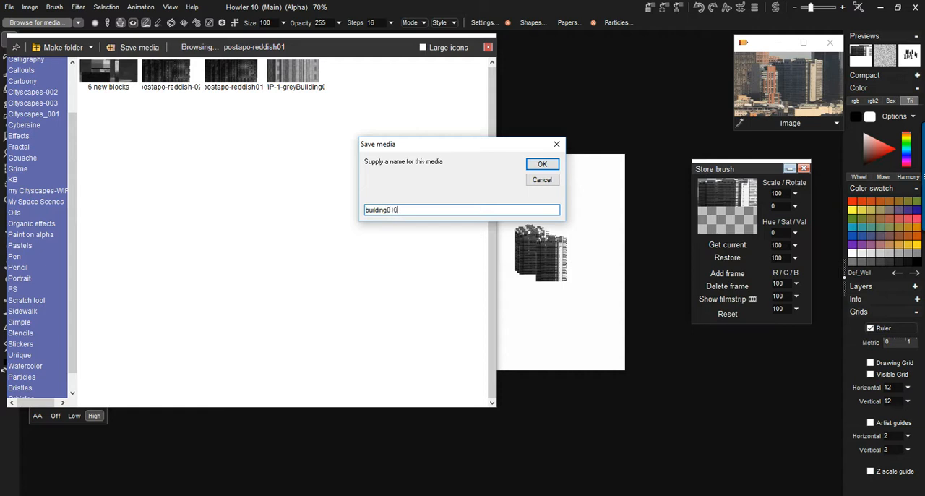
pyautogui.click(541, 165)
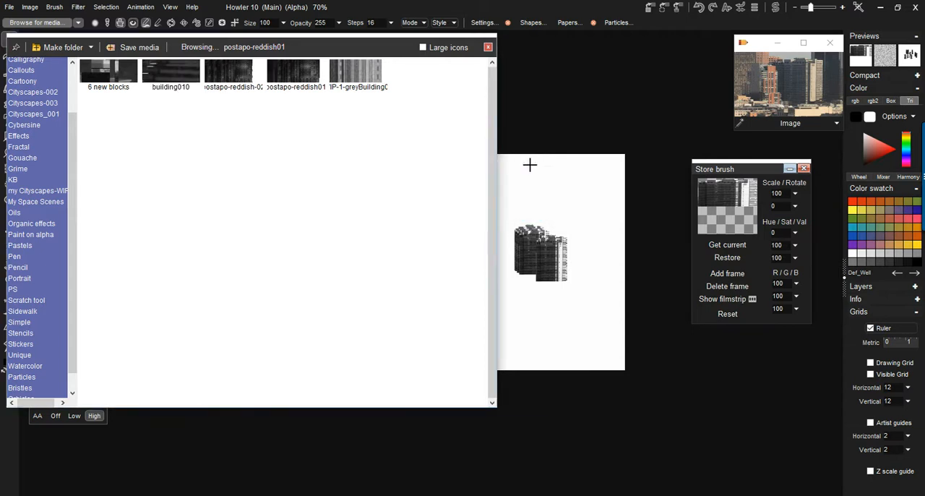
pyautogui.moveTo(496, 118)
pyautogui.mouseDown()
pyautogui.moveTo(107, 137)
pyautogui.moveTo(143, 135)
pyautogui.mouseUp()
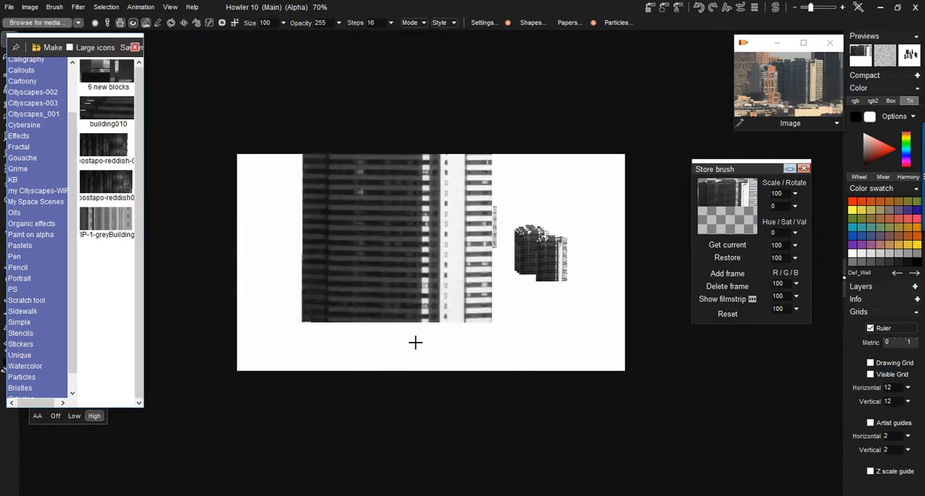
# - Show the stored brush's filmstrip and lengthen the Store brush window to make room for more frames
pyautogui.scroll(-2, 357, 320)
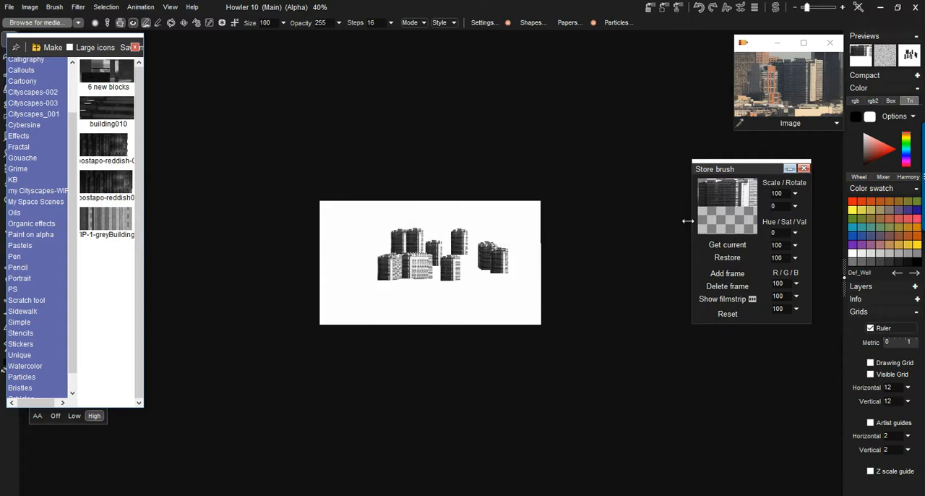
pyautogui.moveTo(736, 167); pyautogui.dragTo(679, 160)
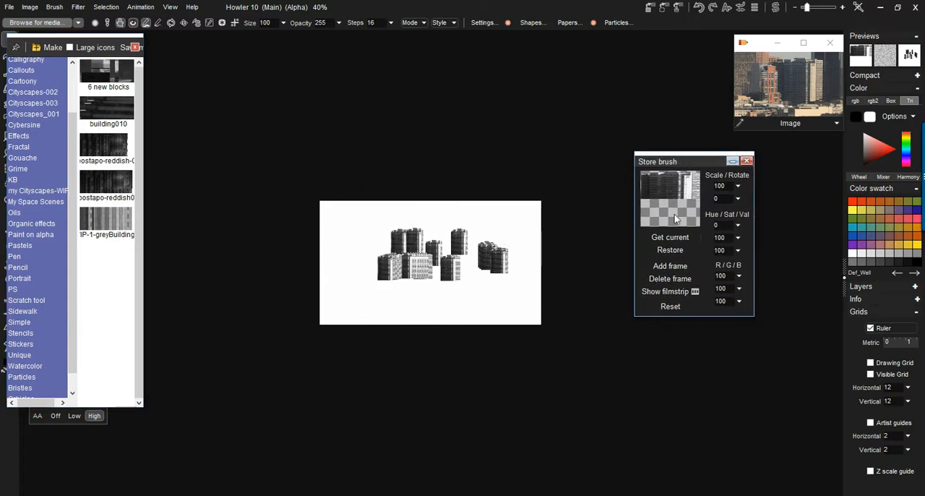
pyautogui.click(667, 290)
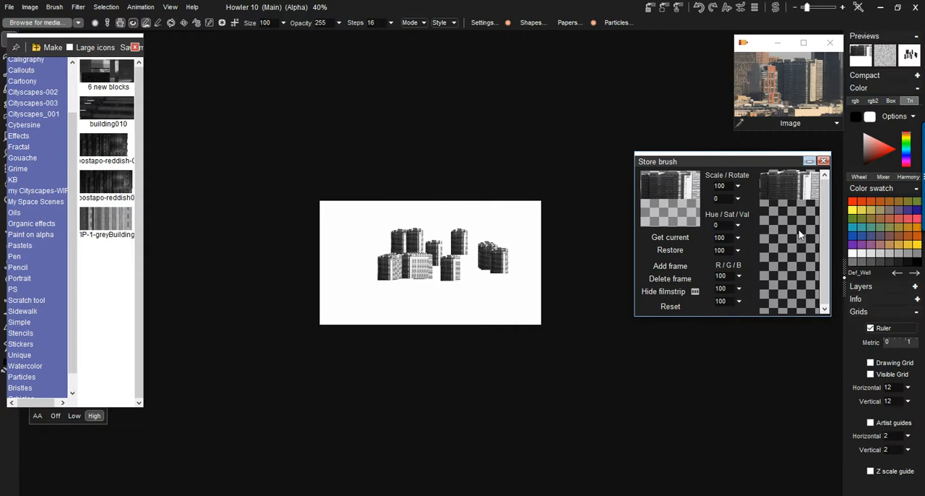
pyautogui.moveTo(728, 318); pyautogui.dragTo(721, 467)
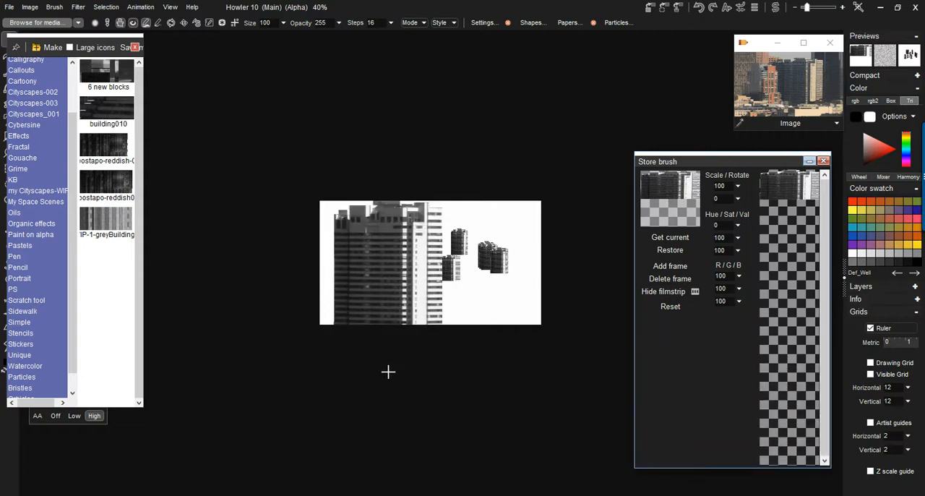
# - Stamp the full-size building brush on the canvas in two places side by side
pyautogui.click(375, 335)
pyautogui.click(500, 314)
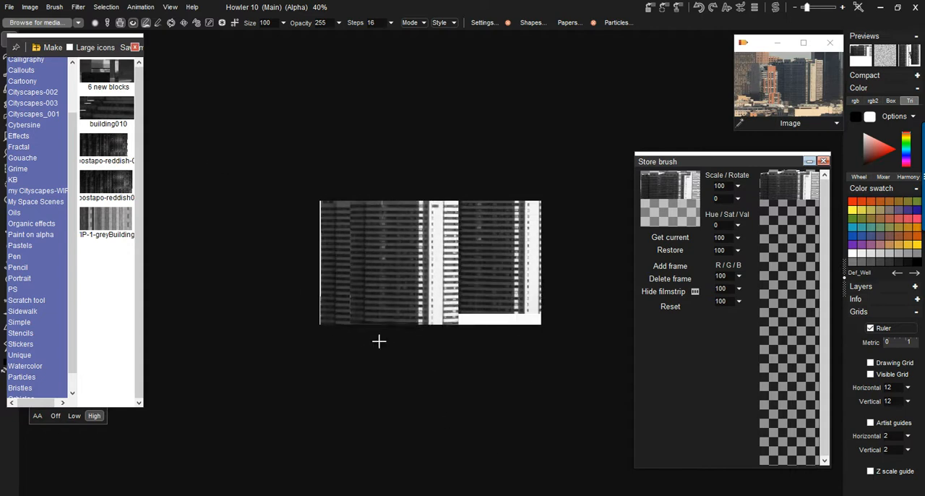
pyautogui.click(58, 8)
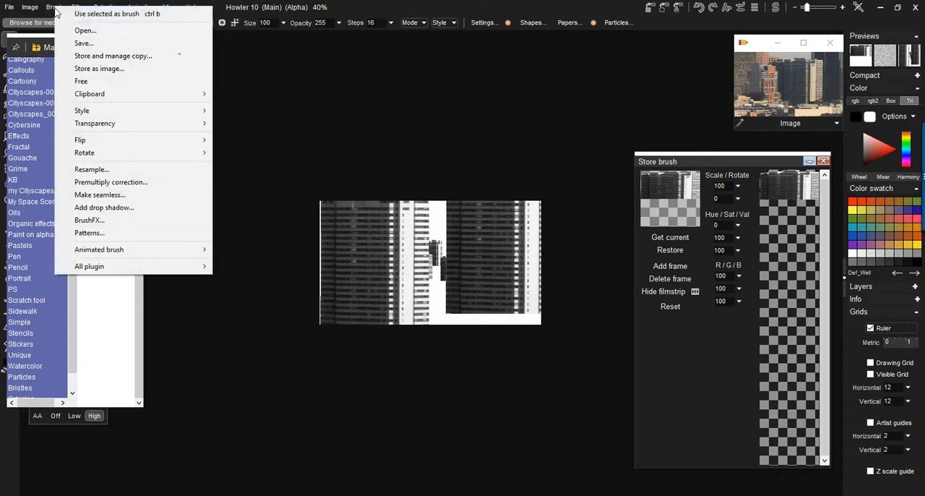
pyautogui.click(104, 171)
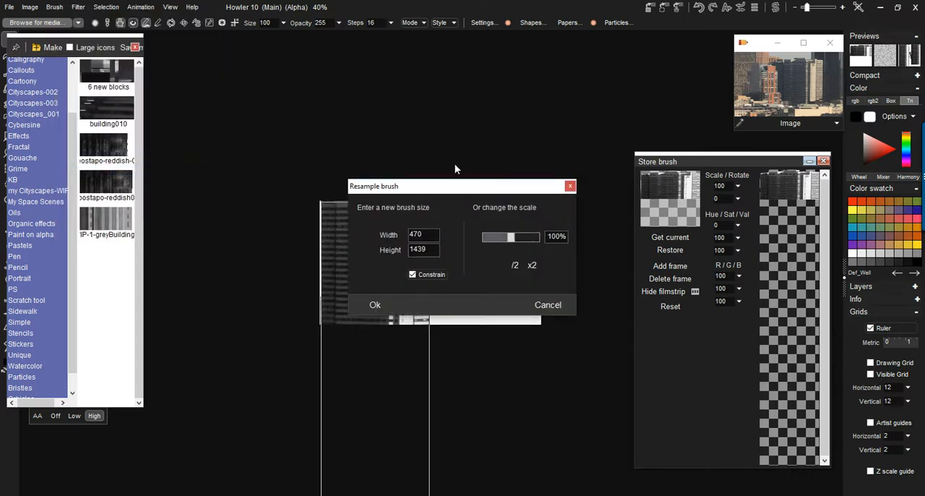
pyautogui.moveTo(423, 194); pyautogui.dragTo(552, 76)
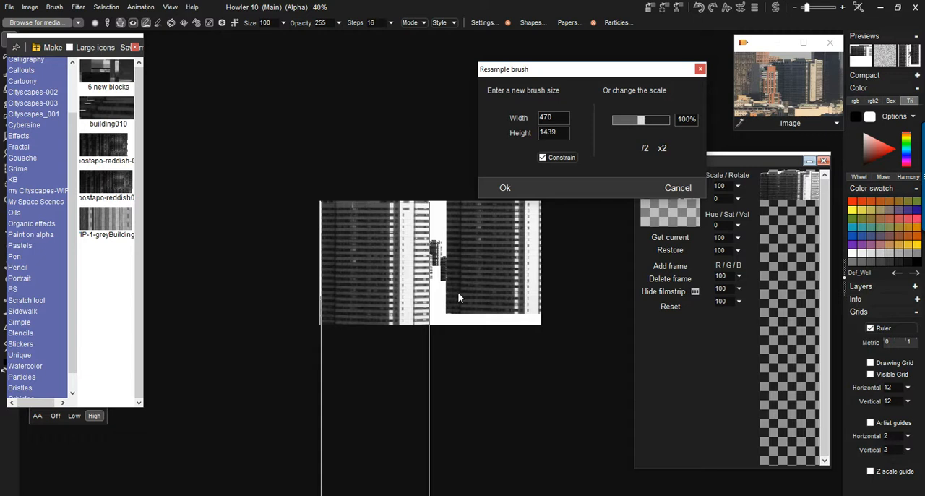
pyautogui.click(677, 188)
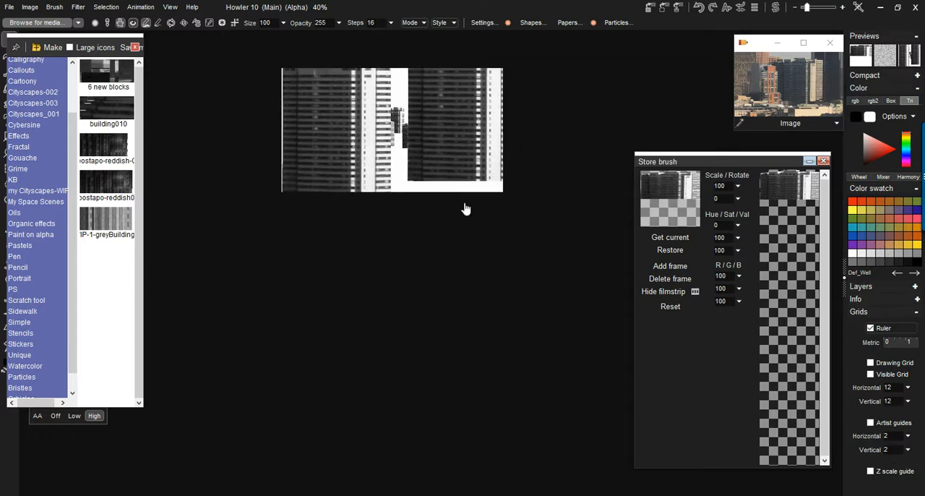
# - Resample the building brush to 75% scale and add it as a new frame of the stored brush
pyautogui.click(57, 9)
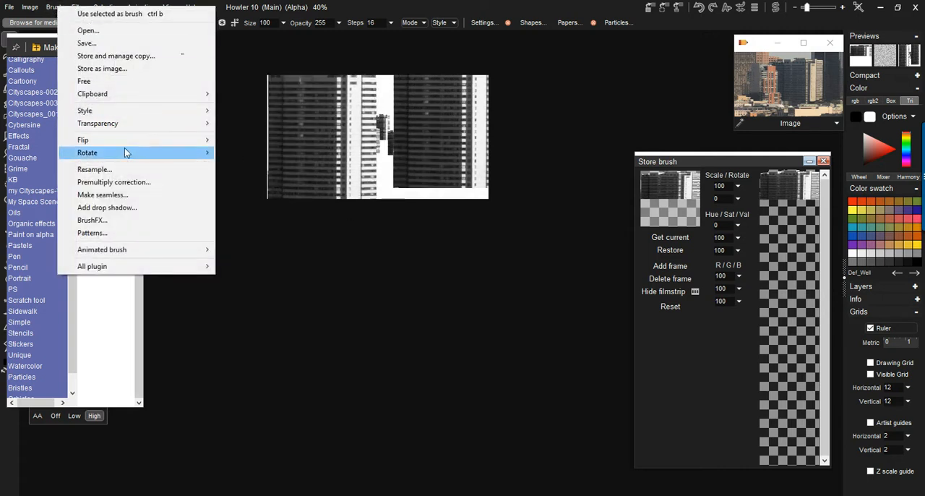
pyautogui.click(122, 169)
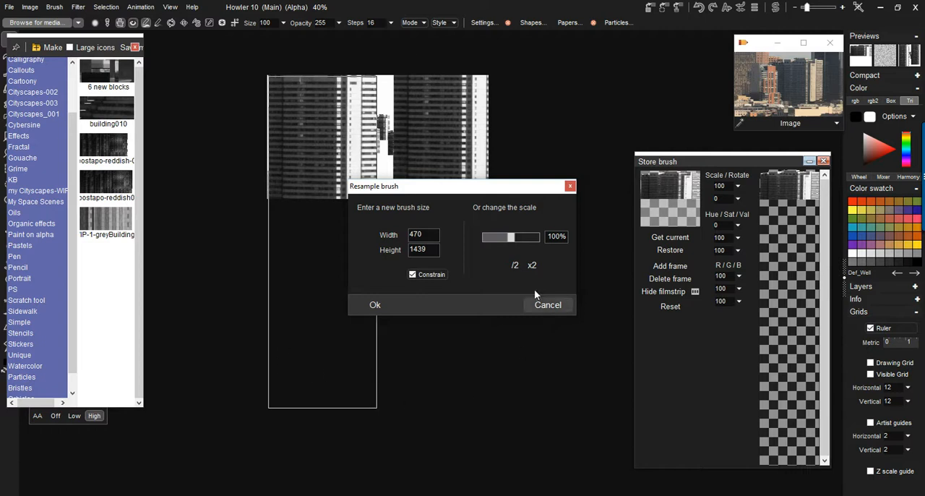
pyautogui.moveTo(511, 237)
pyautogui.mouseDown()
pyautogui.moveTo(491, 238)
pyautogui.moveTo(505, 245)
pyautogui.mouseUp()
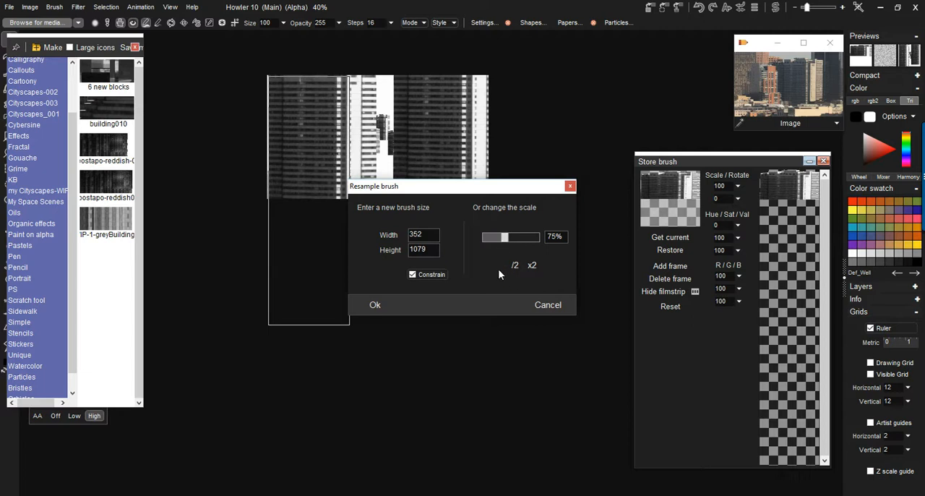
pyautogui.click(372, 307)
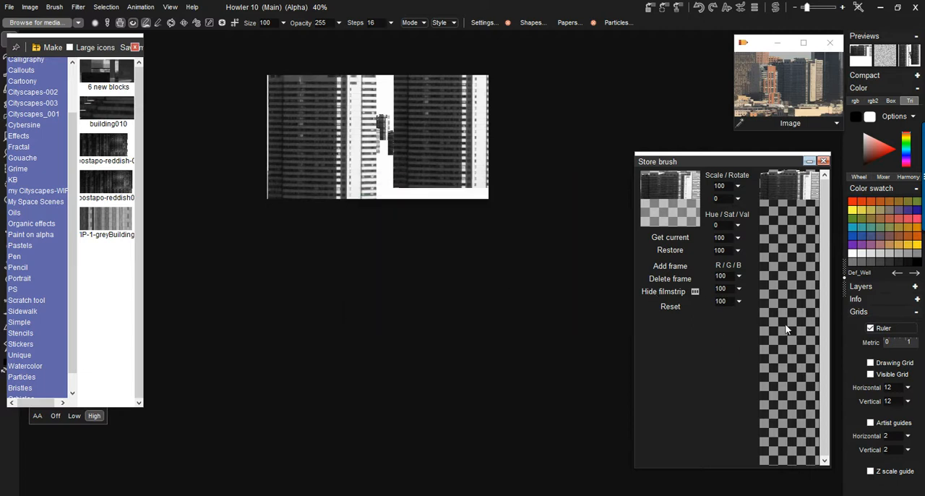
pyautogui.click(670, 266)
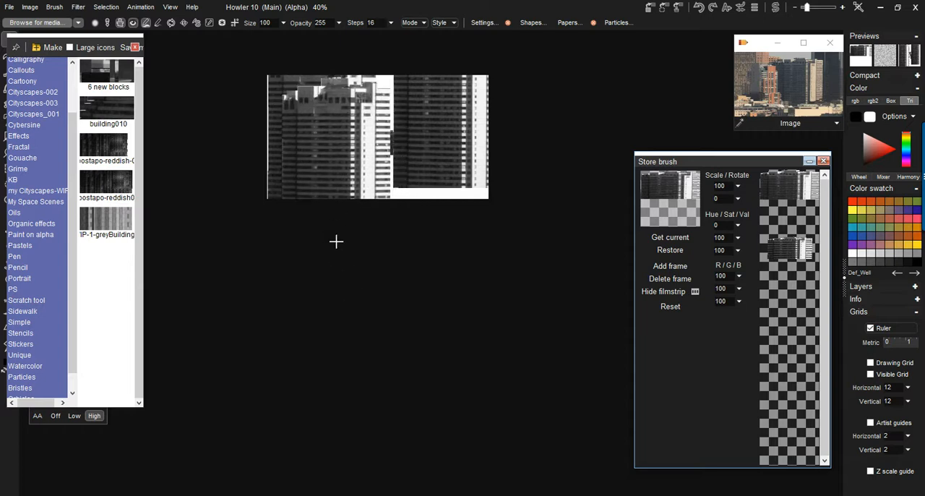
# - Resample the building brush to 700 pixels high without constrained proportions and add it as another frame of the stored brush
pyautogui.click(55, 7)
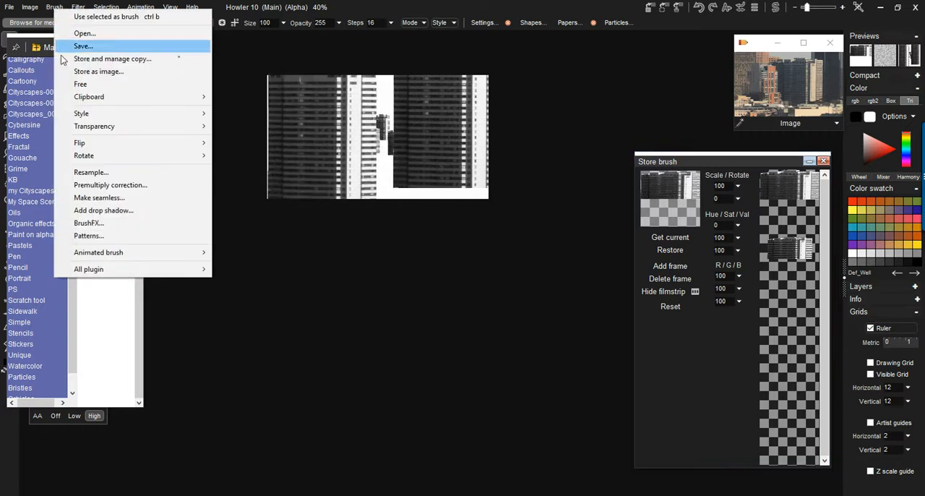
pyautogui.click(91, 173)
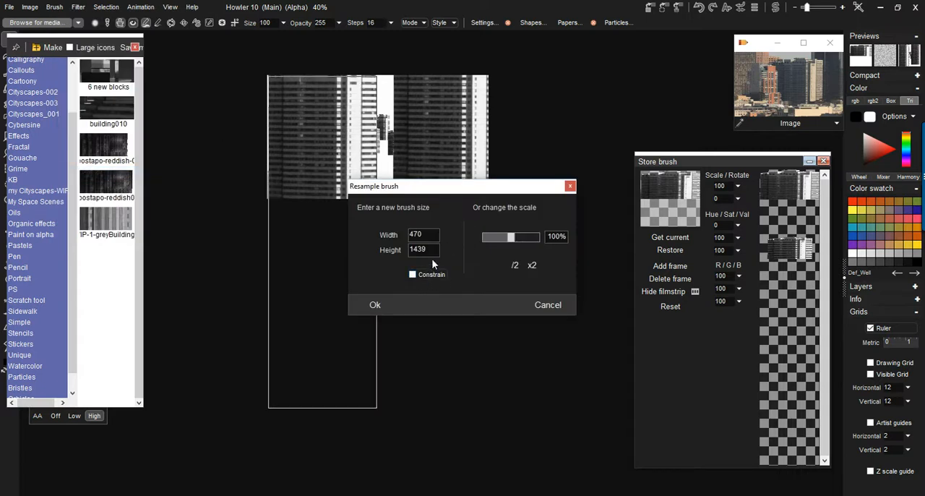
pyautogui.moveTo(435, 249); pyautogui.dragTo(383, 259)
pyautogui.write('700')
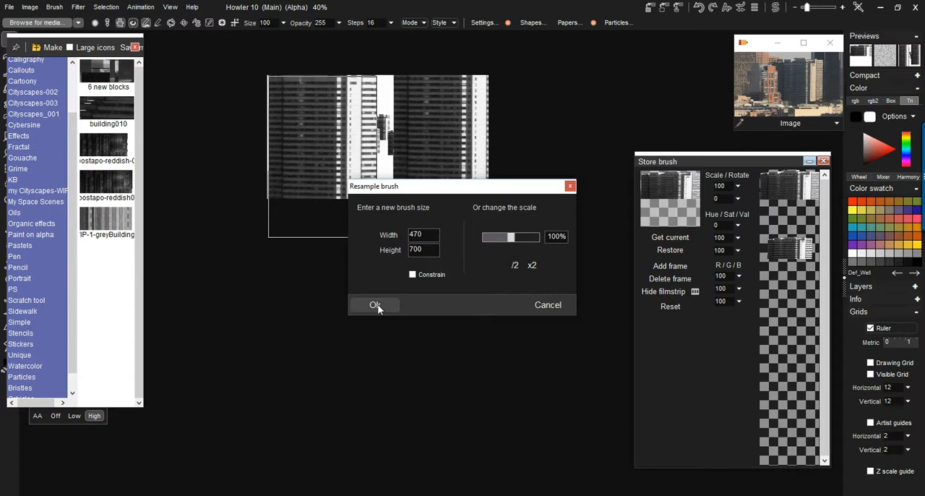
pyautogui.click(374, 305)
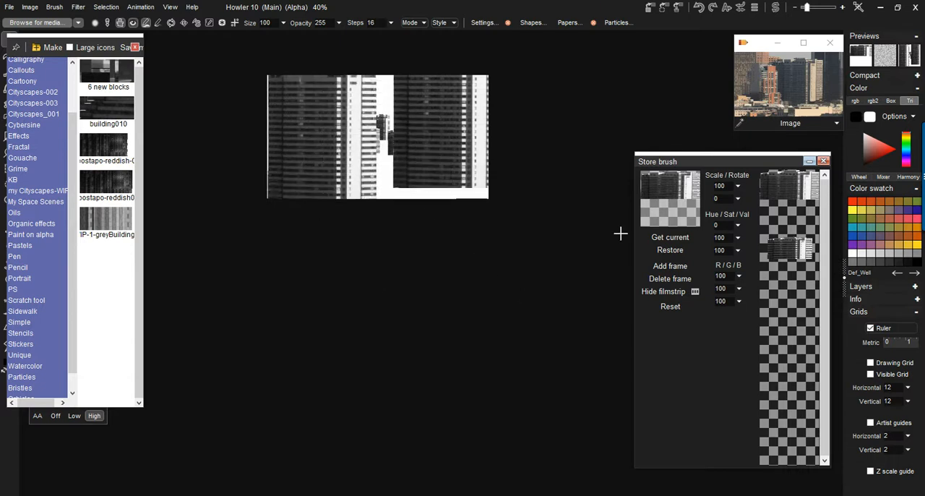
pyautogui.click(670, 269)
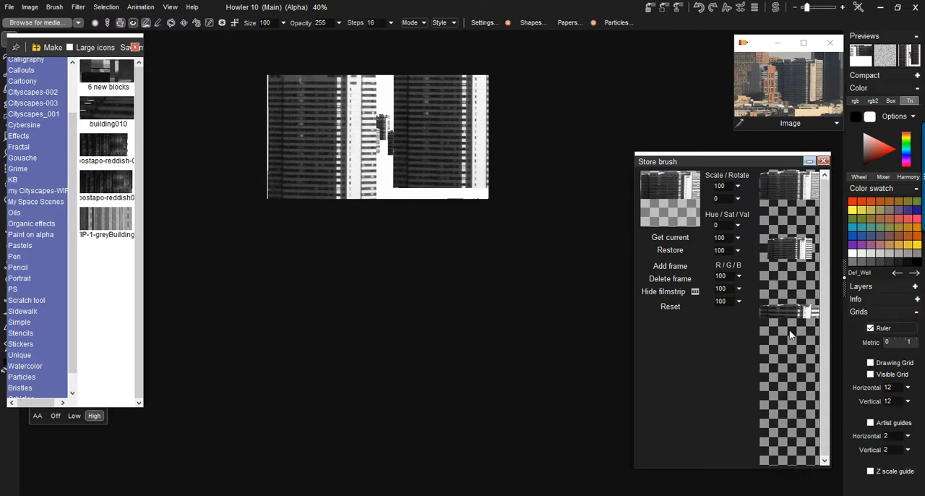
pyautogui.press('x')
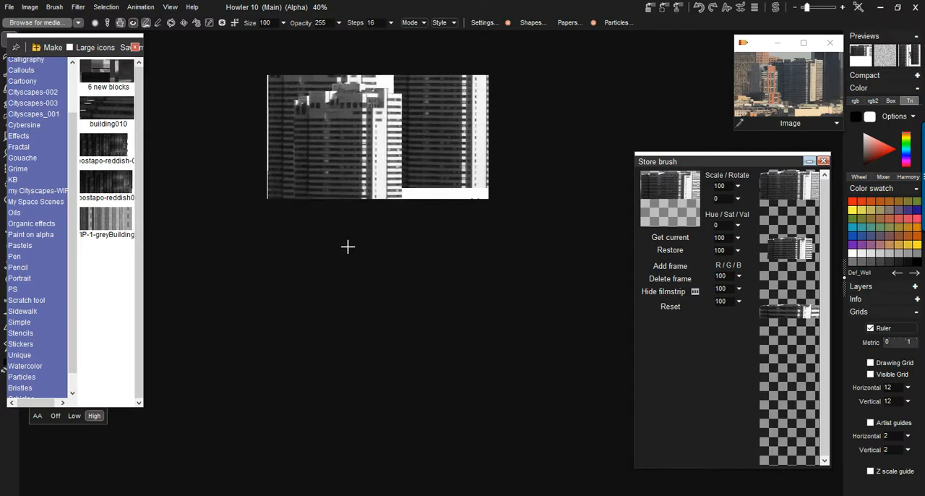
# - Resample the building brush to 240 wide by 1600 high and add this slim tower as another frame of the stored brush
pyautogui.click(54, 6)
pyautogui.moveTo(102, 147)
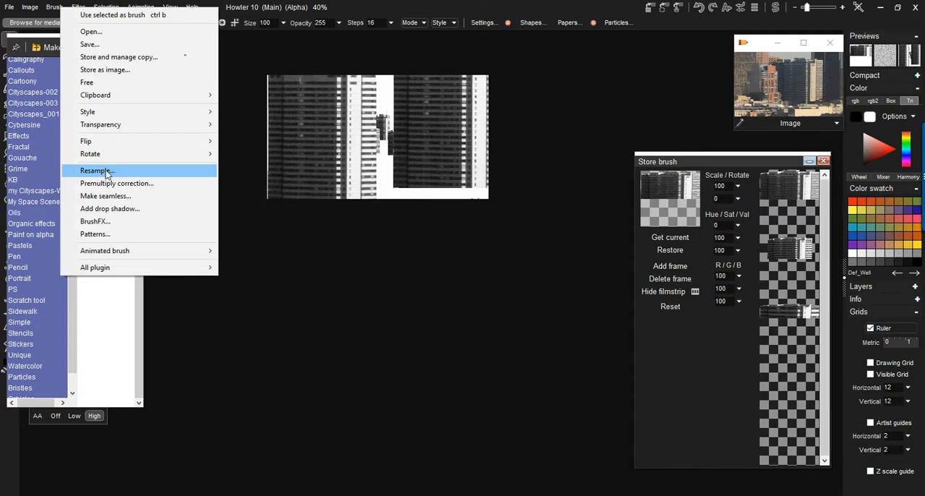
pyautogui.click(92, 172)
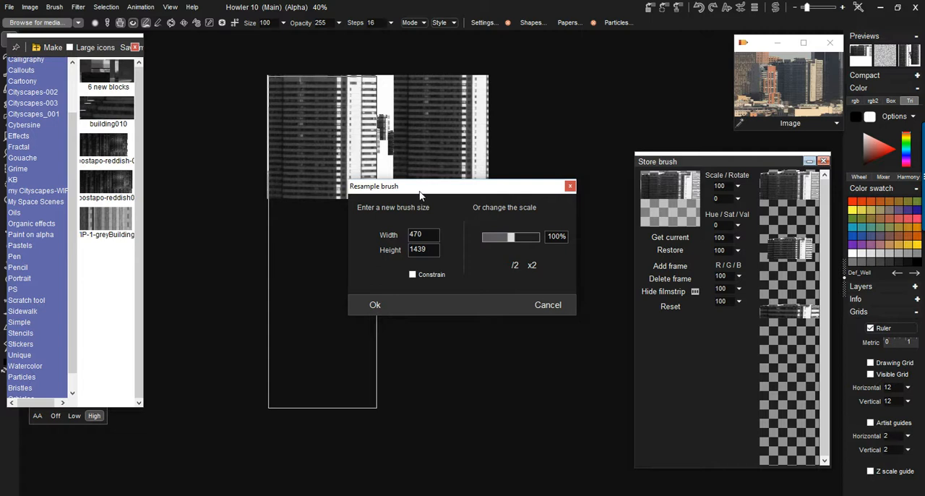
pyautogui.moveTo(421, 189)
pyautogui.mouseDown()
pyautogui.moveTo(487, 155)
pyautogui.moveTo(488, 132)
pyautogui.mouseUp()
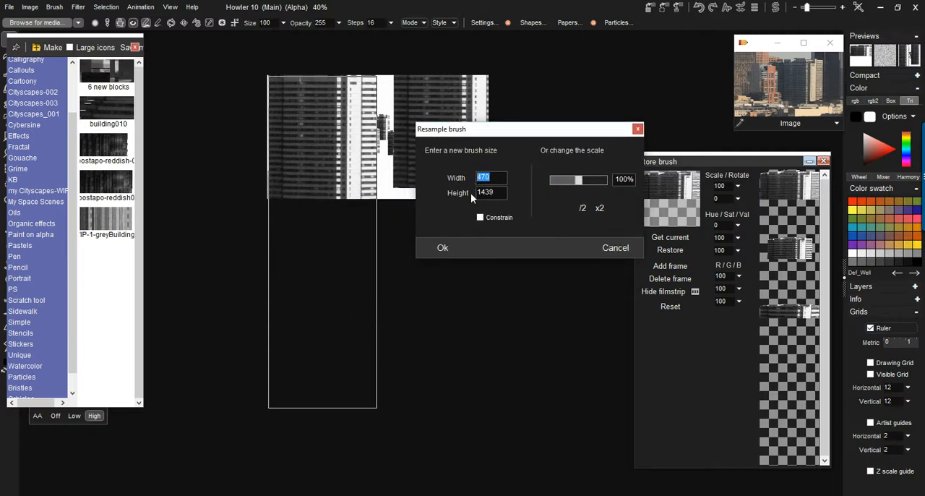
pyautogui.write('240')
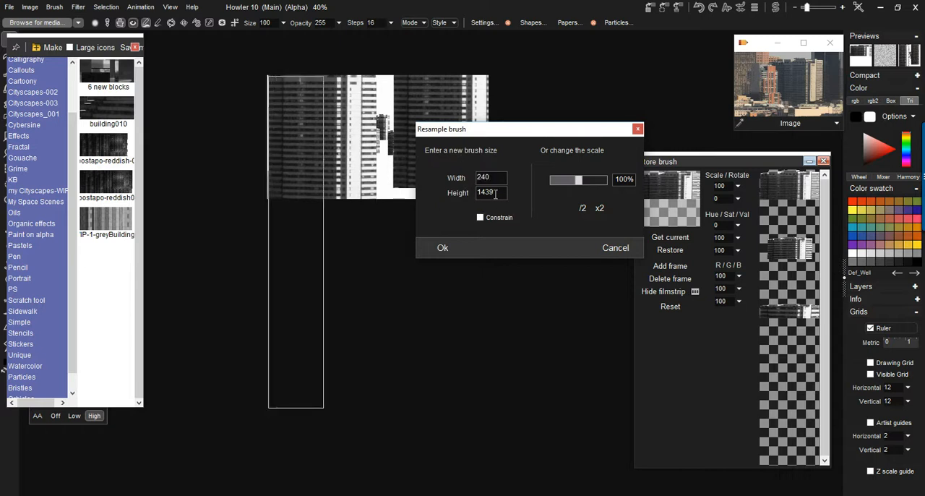
pyautogui.moveTo(498, 193); pyautogui.dragTo(459, 195)
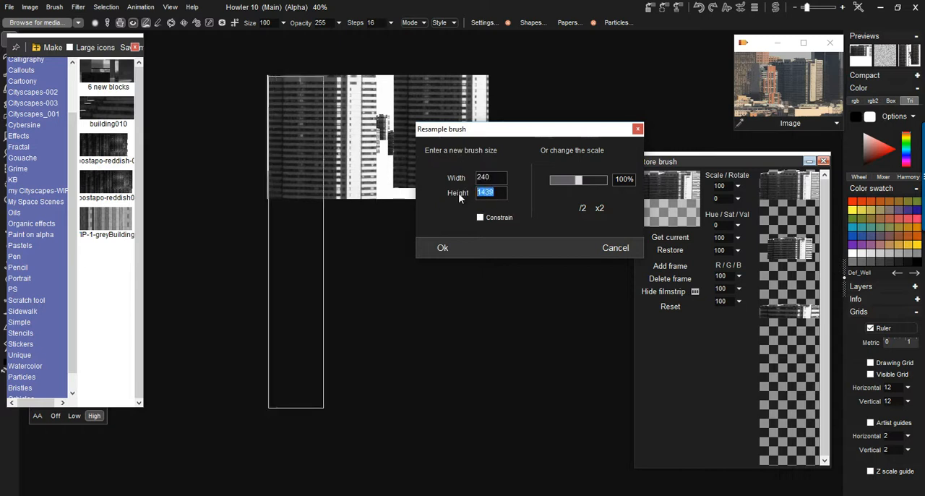
pyautogui.write('1600')
pyautogui.click(444, 245)
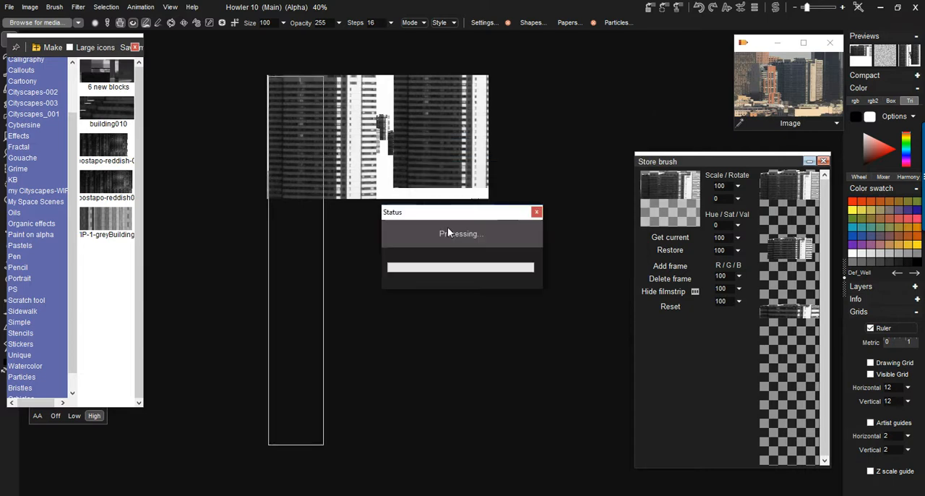
pyautogui.click(670, 268)
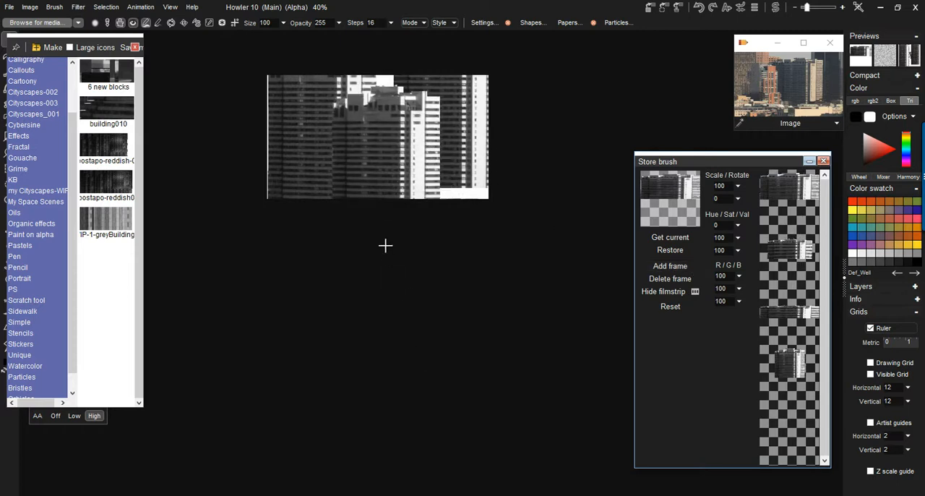
# - Resample the building brush to 1300 high with constrained proportions and add it as another frame of the stored brush
pyautogui.click(63, 9)
pyautogui.moveTo(104, 148)
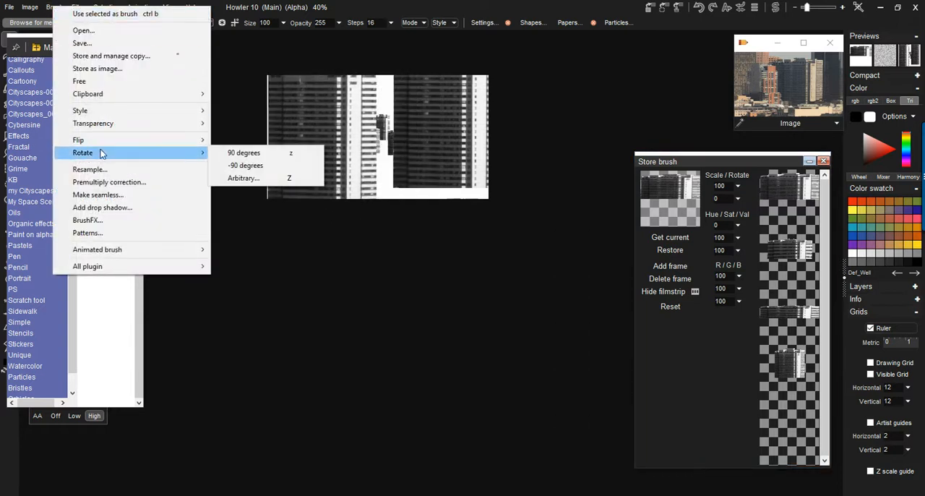
pyautogui.click(94, 169)
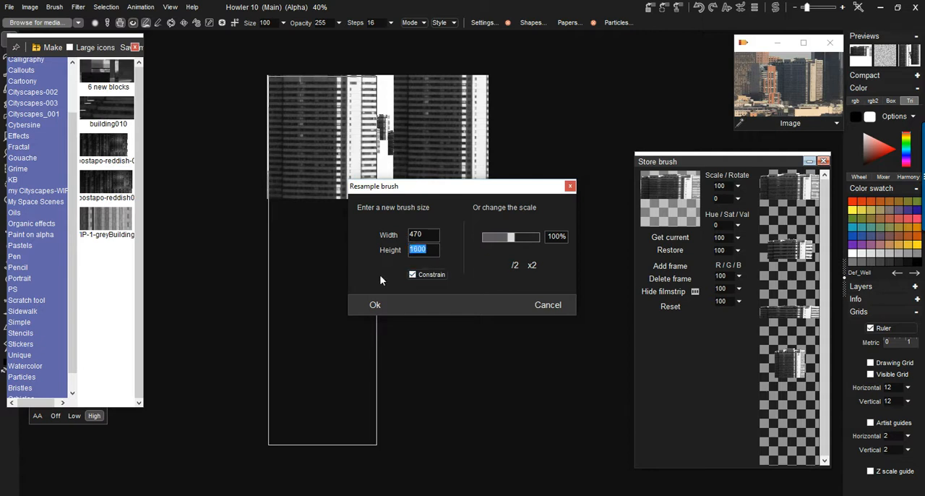
pyautogui.write('1300')
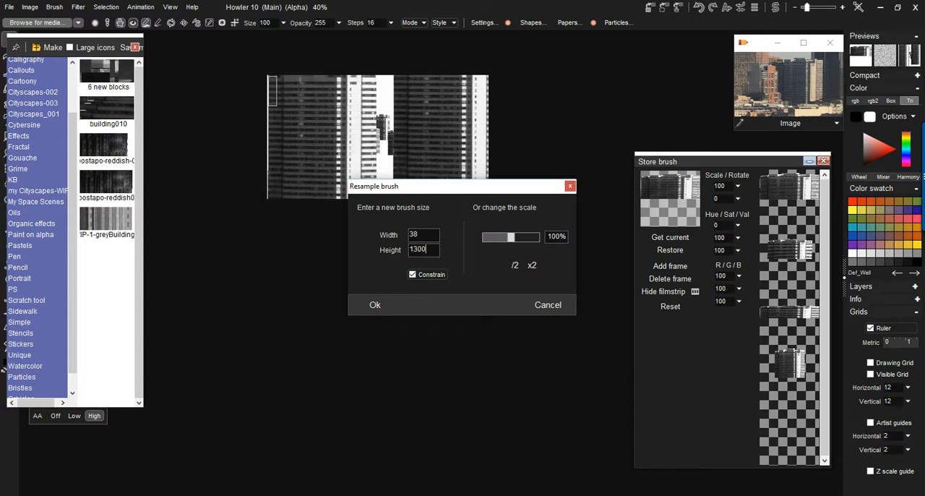
pyautogui.click(375, 304)
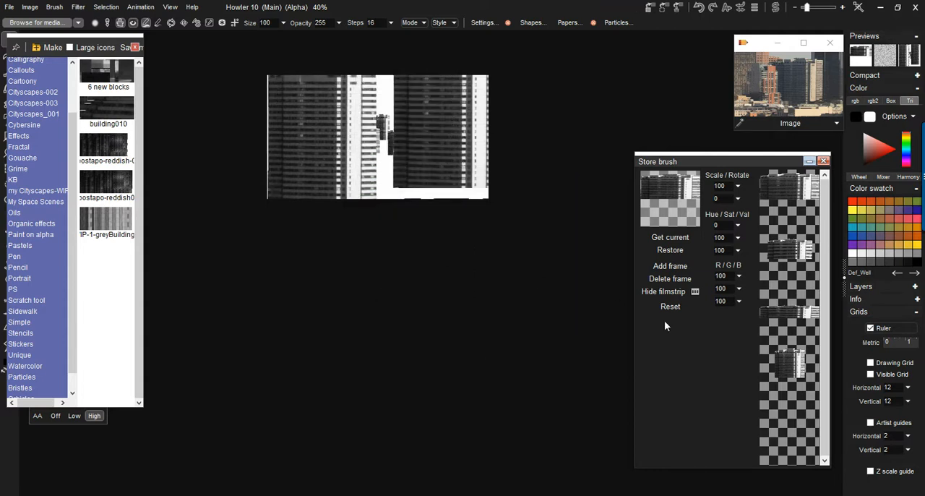
pyautogui.click(670, 266)
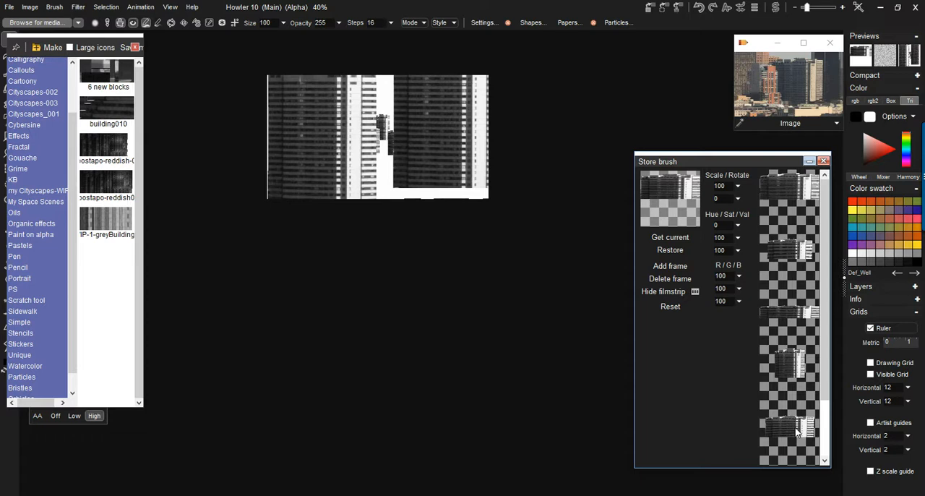
# - Clear the canvas, and move the widened media library and the Store brush panel to make room for painting
pyautogui.moveTo(144, 256); pyautogui.dragTo(172, 243)
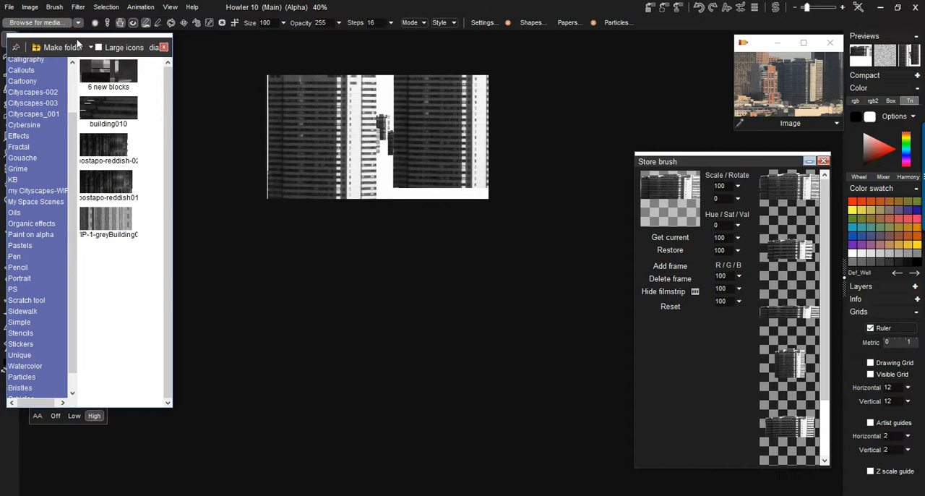
pyautogui.moveTo(78, 44)
pyautogui.mouseDown()
pyautogui.moveTo(142, 62)
pyautogui.moveTo(143, 89)
pyautogui.moveTo(129, 92)
pyautogui.mouseUp()
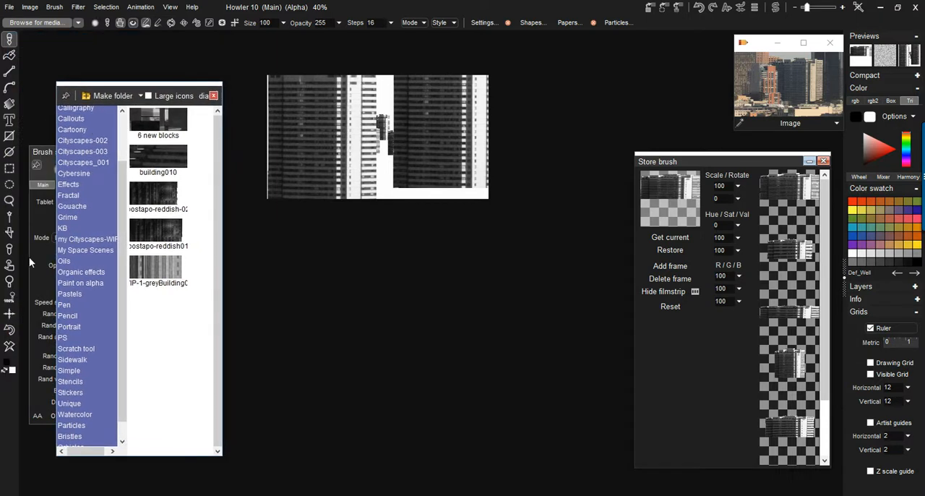
pyautogui.click(9, 345)
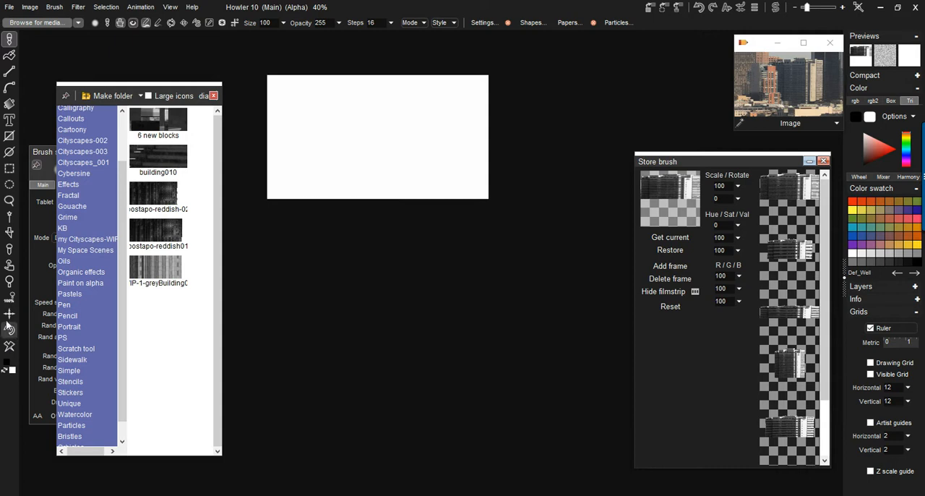
pyautogui.click(11, 315)
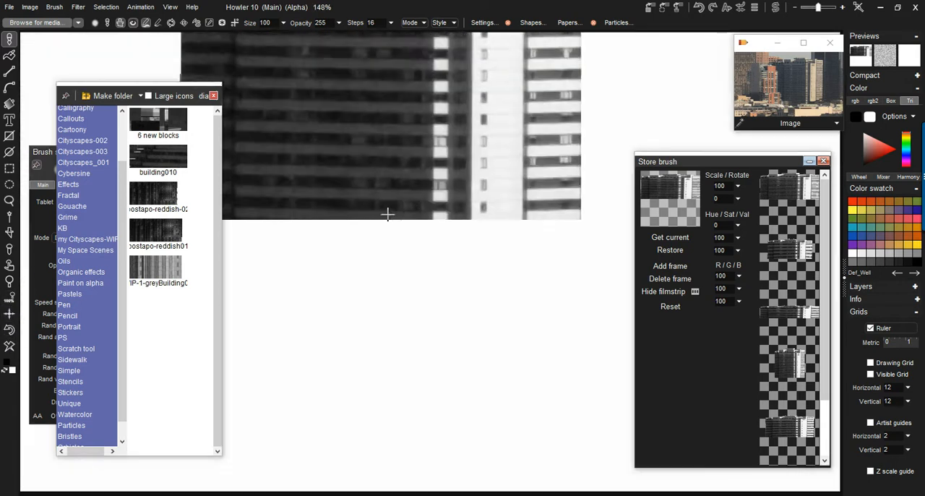
pyautogui.scroll(-2, 384, 221)
pyautogui.scroll(-1, 385, 220)
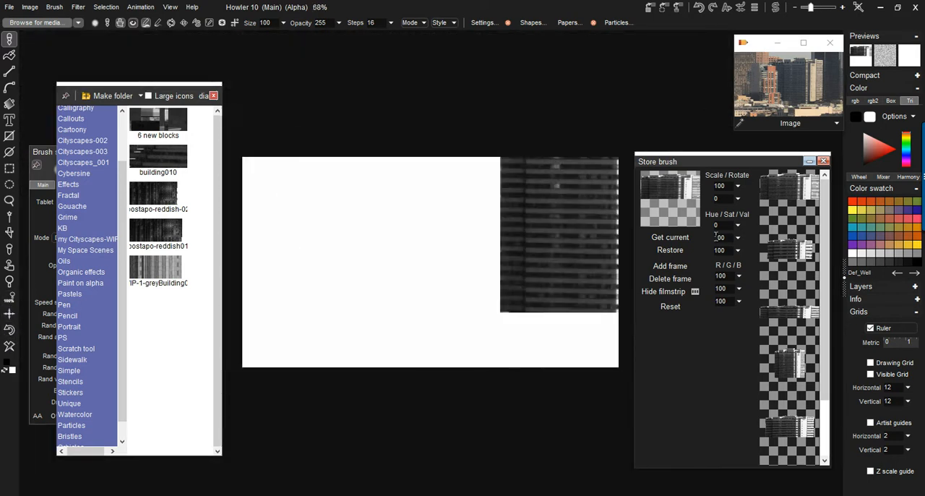
pyautogui.moveTo(683, 160); pyautogui.dragTo(761, 159)
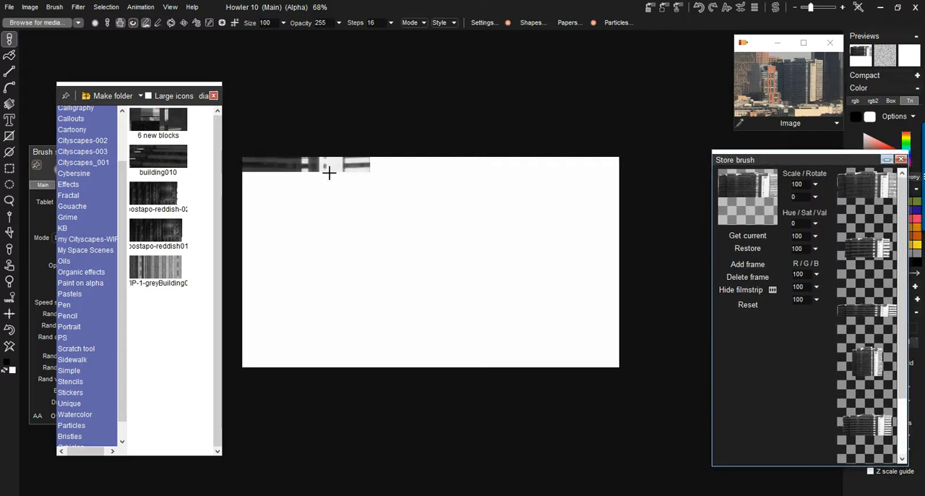
# - Scale the stored brush to 41 and paint several overlapping rows of buildings across the canvas
pyautogui.click(816, 184)
pyautogui.moveTo(784, 201); pyautogui.dragTo(762, 199)
pyautogui.moveTo(324, 326); pyautogui.dragTo(578, 318)
pyautogui.moveTo(457, 301); pyautogui.dragTo(295, 347)
pyautogui.moveTo(571, 309); pyautogui.dragTo(320, 338)
pyautogui.moveTo(582, 302); pyautogui.dragTo(485, 315)
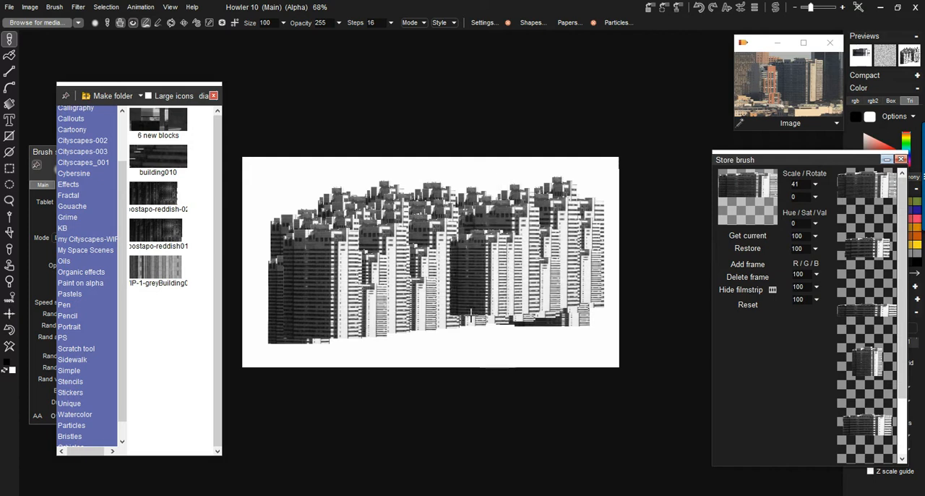
# - Set the brush steps to 67 and paint a more widely spaced row of buildings across the cityscape
pyautogui.click(390, 23)
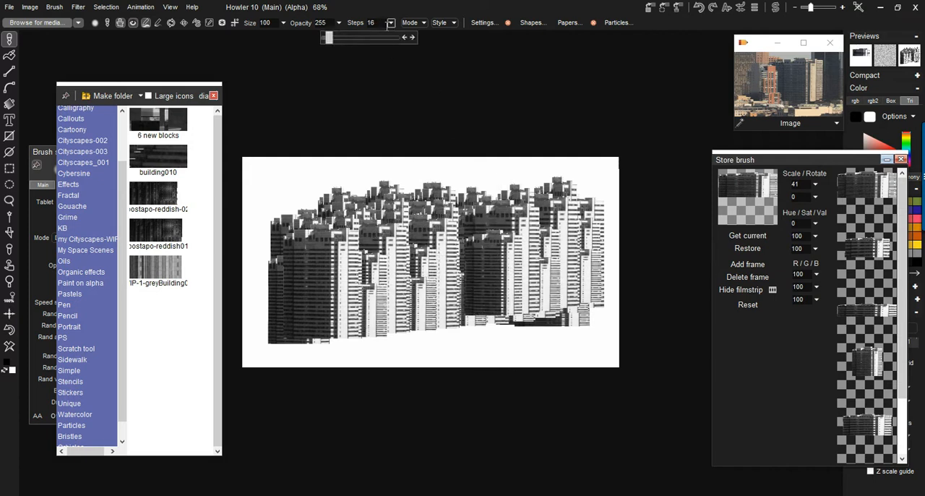
pyautogui.click(345, 42)
pyautogui.moveTo(563, 304); pyautogui.dragTo(286, 339)
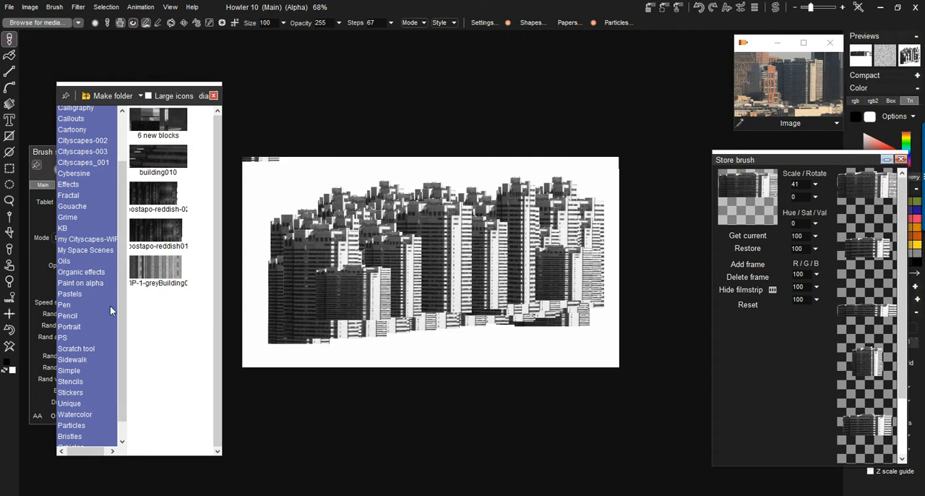
# - Place the brush settings beside the Store brush panel and hide the stored brush's filmstrip
pyautogui.click(41, 155)
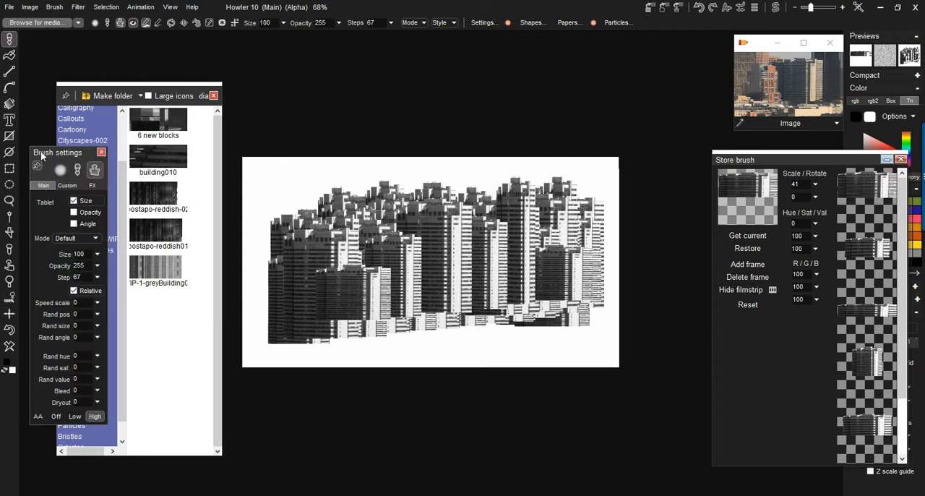
pyautogui.moveTo(54, 154)
pyautogui.mouseDown()
pyautogui.moveTo(691, 97)
pyautogui.moveTo(658, 87)
pyautogui.mouseUp()
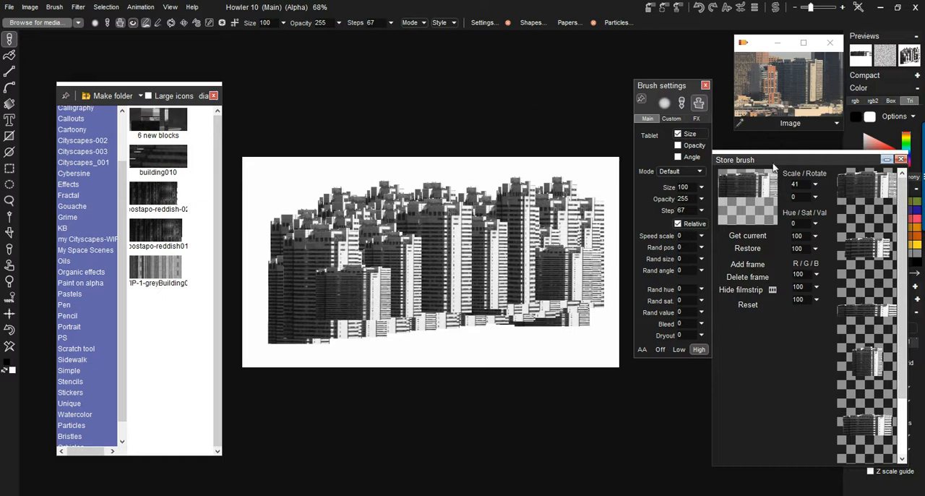
pyautogui.click(723, 291)
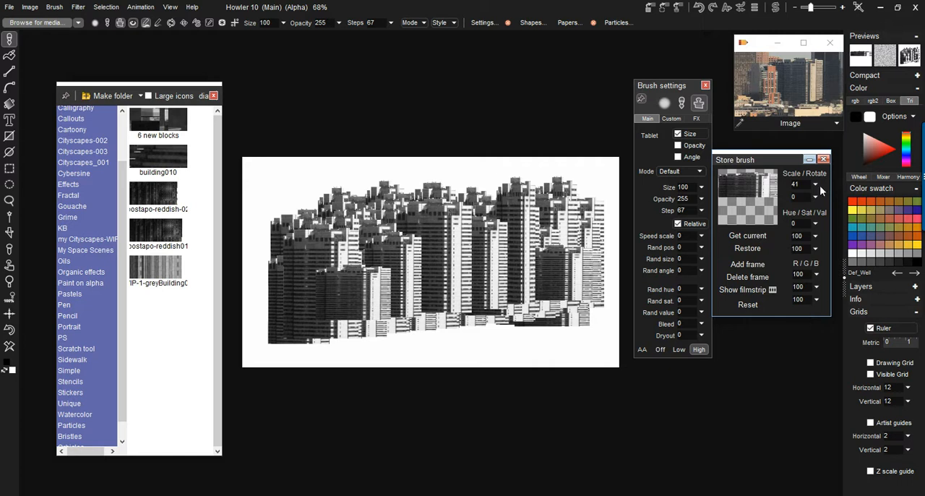
# - Lower the stored brush's red level to 73 and paint teal-tinted buildings over the cityscape
pyautogui.click(818, 276)
pyautogui.moveTo(782, 289); pyautogui.dragTo(779, 295)
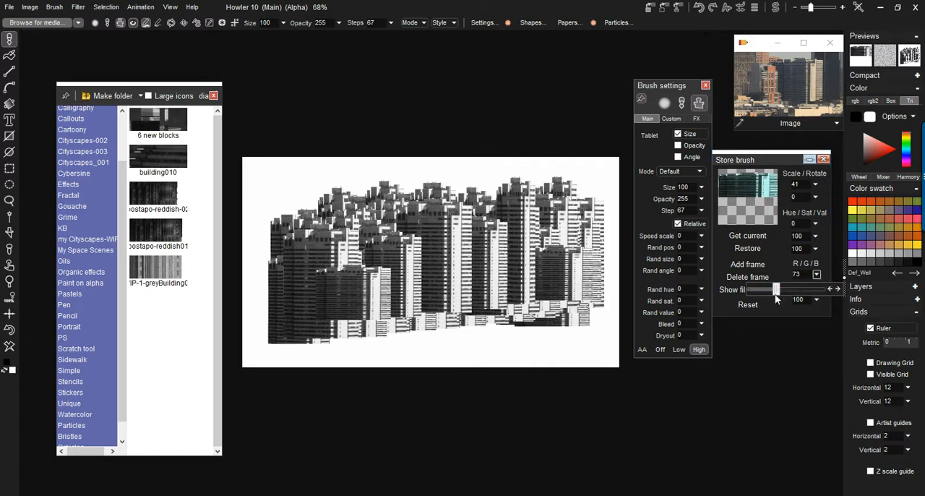
pyautogui.moveTo(576, 316)
pyautogui.mouseDown()
pyautogui.moveTo(301, 341)
pyautogui.moveTo(422, 352)
pyautogui.mouseUp()
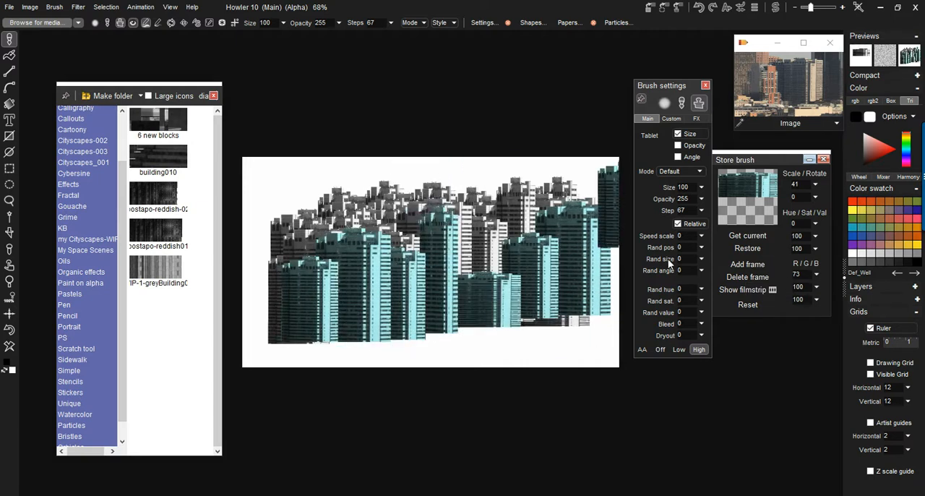
# - Set the brush's random hue to 34 and paint hue-varied buildings across the lower cityscape
pyautogui.click(700, 288)
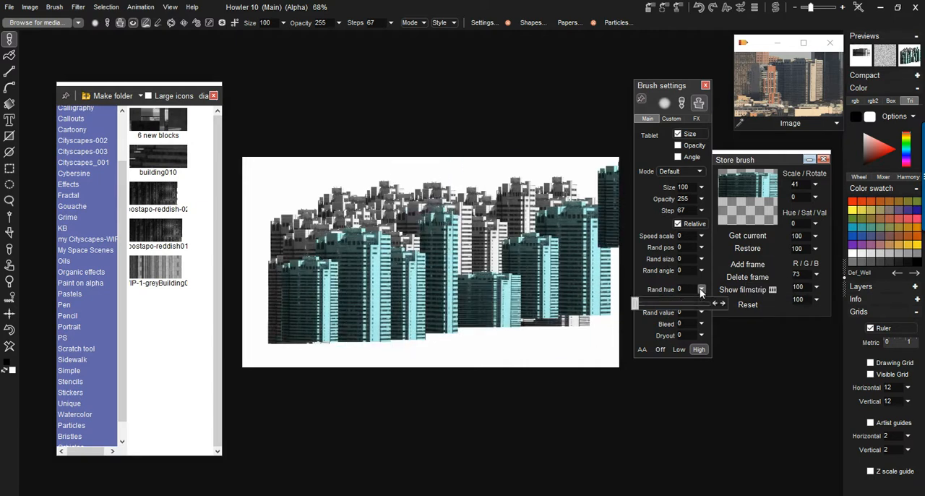
pyautogui.moveTo(642, 306); pyautogui.dragTo(645, 308)
pyautogui.moveTo(563, 282)
pyautogui.mouseDown()
pyautogui.moveTo(289, 328)
pyautogui.moveTo(472, 349)
pyautogui.moveTo(495, 343)
pyautogui.mouseUp()
pyautogui.click(671, 118)
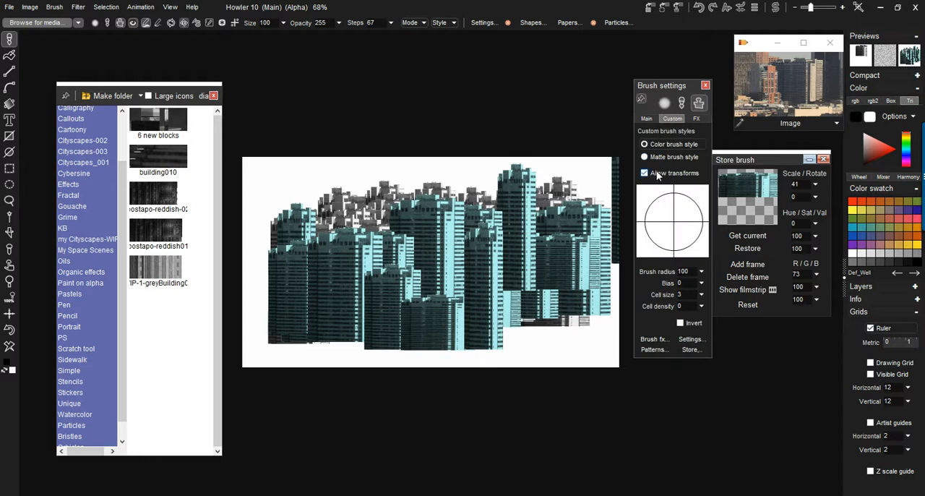
pyautogui.click(648, 119)
pyautogui.moveTo(578, 318)
pyautogui.mouseDown()
pyautogui.moveTo(247, 340)
pyautogui.moveTo(454, 333)
pyautogui.moveTo(407, 355)
pyautogui.moveTo(231, 359)
pyautogui.moveTo(712, 341)
pyautogui.mouseUp()
# - Set the random saturation to 32 and random value to 37, and paint more varied buildings over the cityscape
pyautogui.click(701, 301)
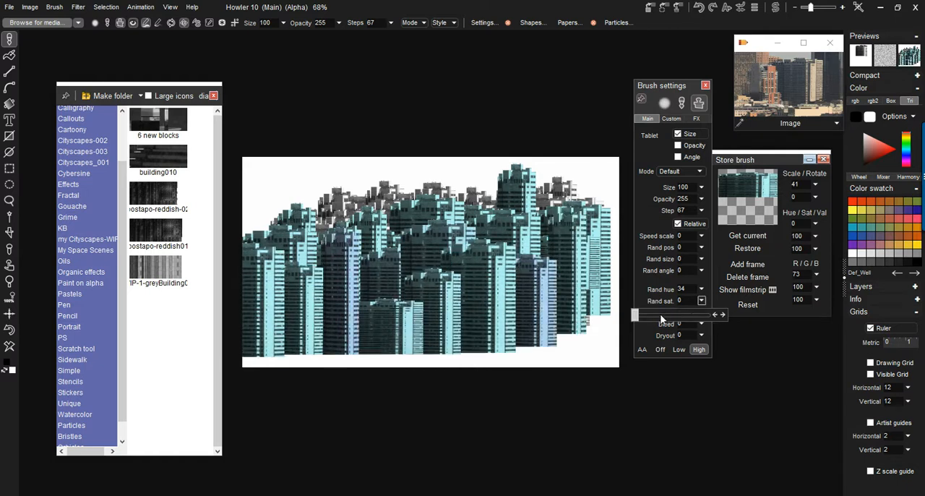
pyautogui.click(700, 312)
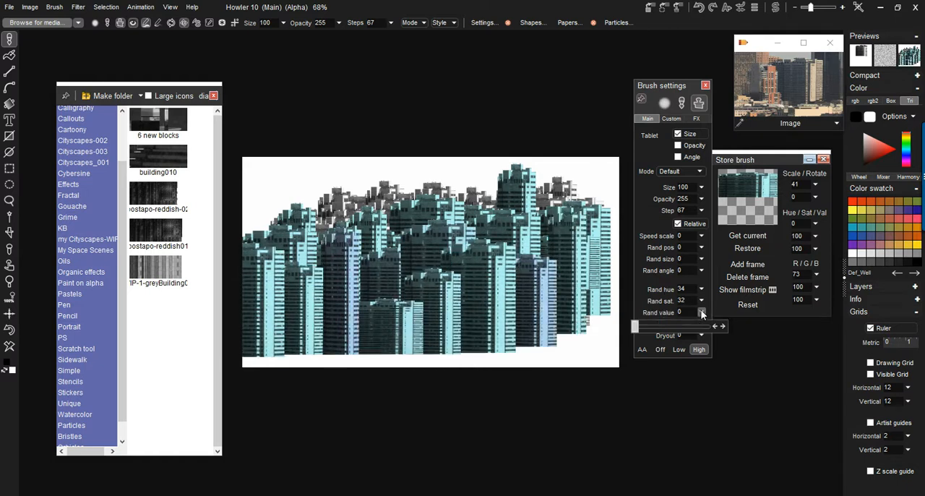
pyautogui.click(662, 326)
pyautogui.moveTo(507, 289)
pyautogui.mouseDown()
pyautogui.moveTo(263, 335)
pyautogui.moveTo(493, 348)
pyautogui.moveTo(518, 373)
pyautogui.moveTo(244, 363)
pyautogui.moveTo(435, 380)
pyautogui.moveTo(265, 392)
pyautogui.moveTo(415, 279)
pyautogui.moveTo(429, 188)
pyautogui.mouseUp()
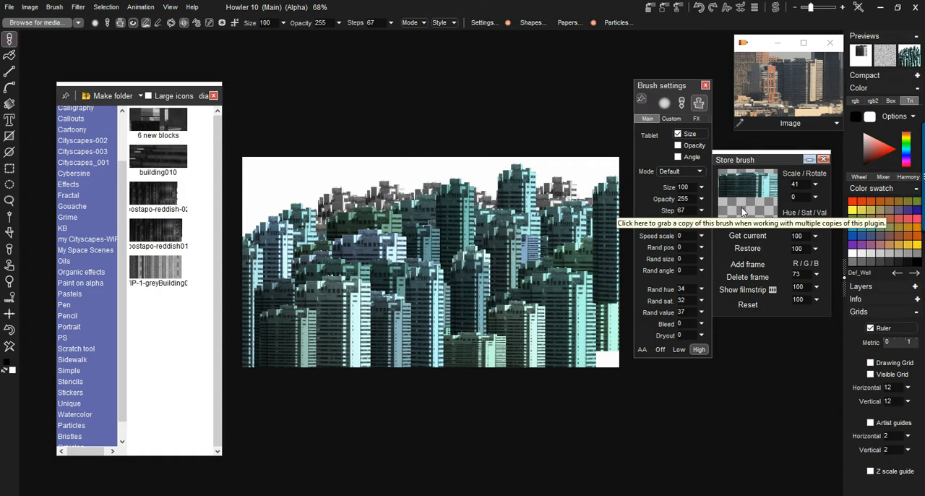
# - Set the random size to 31 and random position to 57, painting buildings over the cityscape with each setting
pyautogui.click(702, 259)
pyautogui.moveTo(671, 273); pyautogui.dragTo(697, 273)
pyautogui.moveTo(513, 260)
pyautogui.mouseDown()
pyautogui.moveTo(424, 246)
pyautogui.moveTo(275, 289)
pyautogui.moveTo(417, 296)
pyautogui.moveTo(458, 380)
pyautogui.moveTo(248, 384)
pyautogui.moveTo(303, 303)
pyautogui.mouseUp()
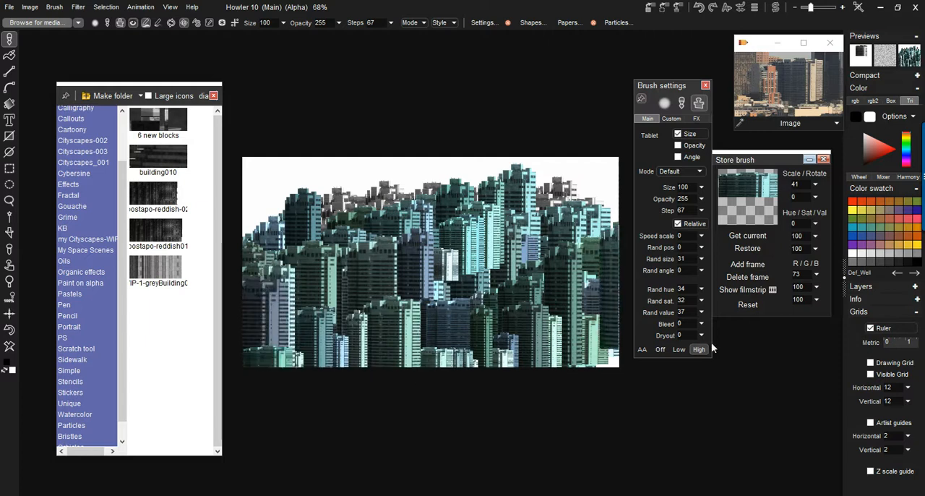
pyautogui.click(700, 248)
pyautogui.moveTo(664, 264); pyautogui.dragTo(676, 262)
pyautogui.moveTo(564, 242)
pyautogui.mouseDown()
pyautogui.moveTo(333, 299)
pyautogui.moveTo(385, 327)
pyautogui.moveTo(571, 318)
pyautogui.moveTo(406, 338)
pyautogui.moveTo(262, 374)
pyautogui.moveTo(318, 373)
pyautogui.moveTo(306, 398)
pyautogui.moveTo(477, 392)
pyautogui.mouseUp()
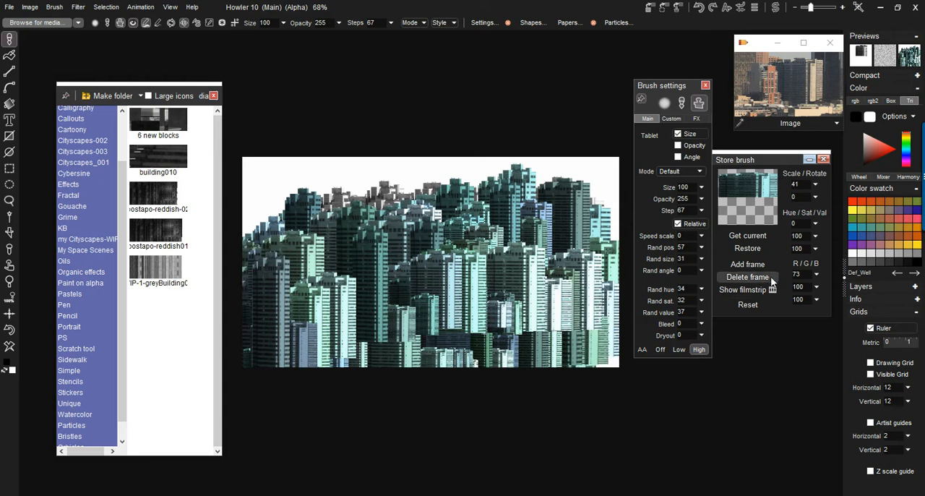
# - Lower the stored brush's red level to 48 and paint bluer buildings across the foreground
pyautogui.click(816, 274)
pyautogui.moveTo(785, 288); pyautogui.dragTo(766, 292)
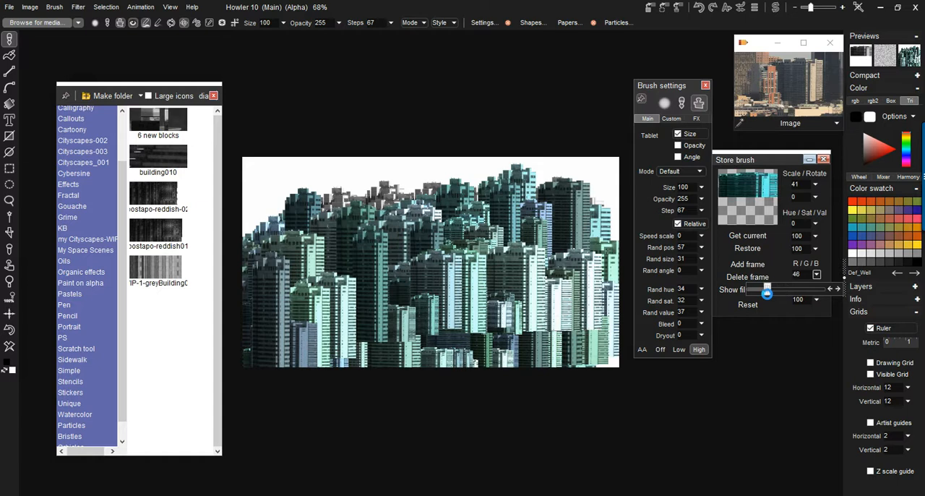
pyautogui.moveTo(531, 322)
pyautogui.mouseDown()
pyautogui.moveTo(512, 334)
pyautogui.moveTo(343, 354)
pyautogui.moveTo(218, 393)
pyautogui.mouseUp()
pyautogui.moveTo(422, 343); pyautogui.dragTo(628, 330)
# - Raise the stored brush's red level to 92 and paint nearly grey buildings across the middle of the cityscape
pyautogui.click(816, 274)
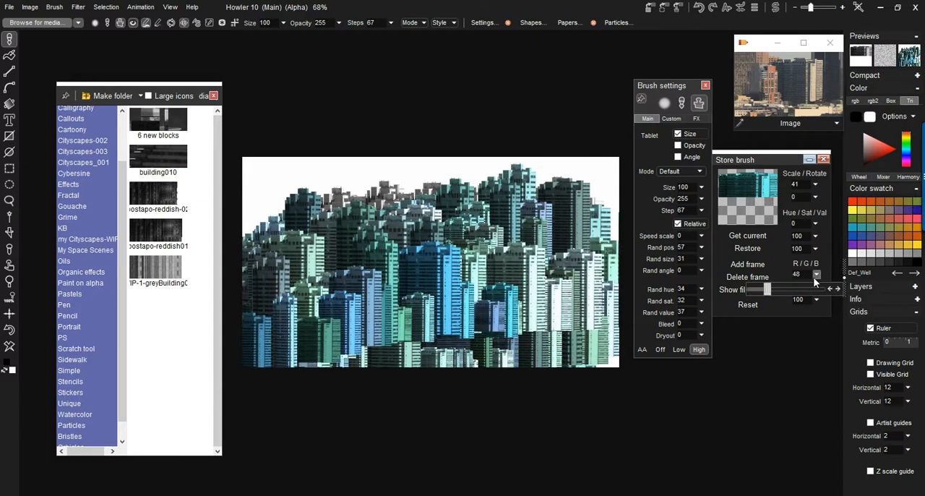
pyautogui.moveTo(794, 291); pyautogui.dragTo(783, 301)
pyautogui.moveTo(586, 313)
pyautogui.mouseDown()
pyautogui.moveTo(390, 321)
pyautogui.moveTo(380, 354)
pyautogui.moveTo(559, 333)
pyautogui.mouseUp()
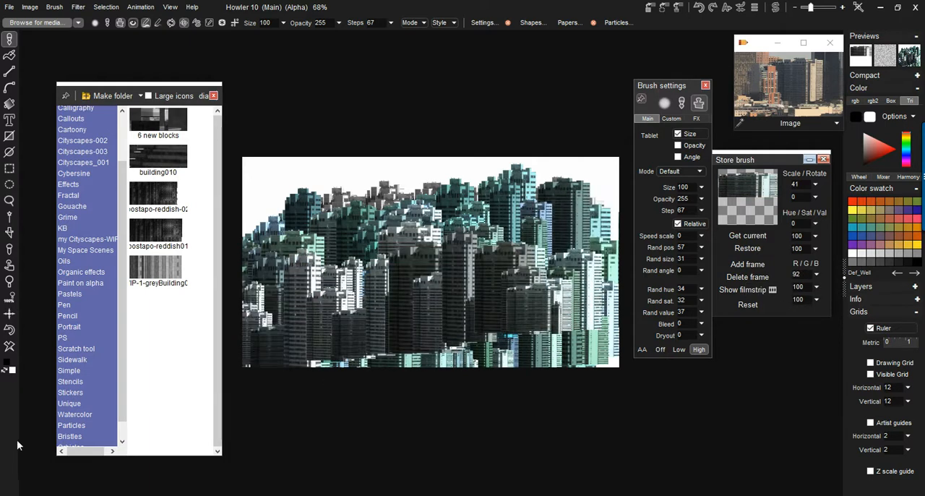
# - Clear the canvas and paint a fresh cityscape of randomly sized, nearly grey buildings in overlapping strokes
pyautogui.click(10, 347)
pyautogui.moveTo(517, 286)
pyautogui.mouseDown()
pyautogui.moveTo(419, 287)
pyautogui.moveTo(234, 334)
pyautogui.moveTo(490, 323)
pyautogui.moveTo(200, 398)
pyautogui.mouseUp()
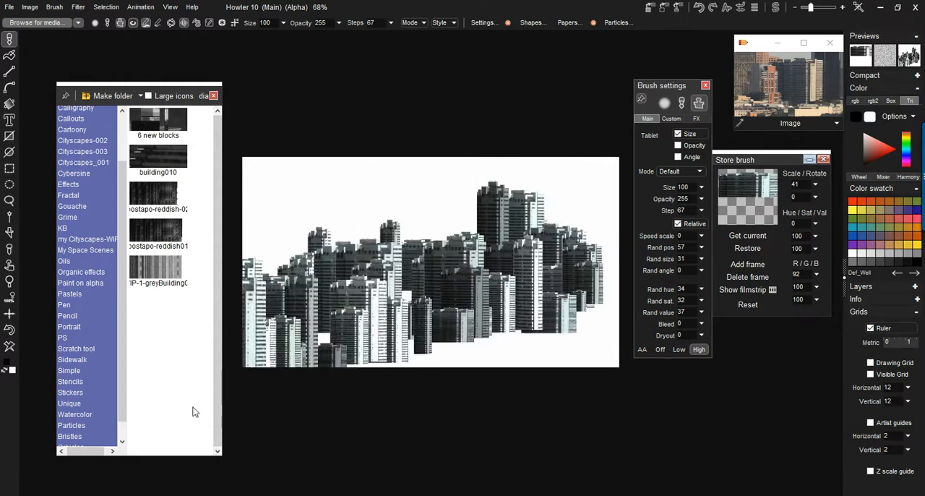
pyautogui.click(9, 347)
pyautogui.moveTo(520, 271)
pyautogui.mouseDown()
pyautogui.moveTo(584, 262)
pyautogui.moveTo(525, 258)
pyautogui.moveTo(290, 298)
pyautogui.moveTo(385, 304)
pyautogui.moveTo(337, 335)
pyautogui.moveTo(209, 364)
pyautogui.moveTo(493, 361)
pyautogui.moveTo(260, 394)
pyautogui.moveTo(652, 386)
pyautogui.moveTo(444, 417)
pyautogui.moveTo(566, 383)
pyautogui.moveTo(455, 347)
pyautogui.moveTo(470, 329)
pyautogui.moveTo(578, 289)
pyautogui.moveTo(520, 318)
pyautogui.moveTo(332, 379)
pyautogui.moveTo(396, 377)
pyautogui.moveTo(419, 322)
pyautogui.moveTo(507, 325)
pyautogui.mouseUp()
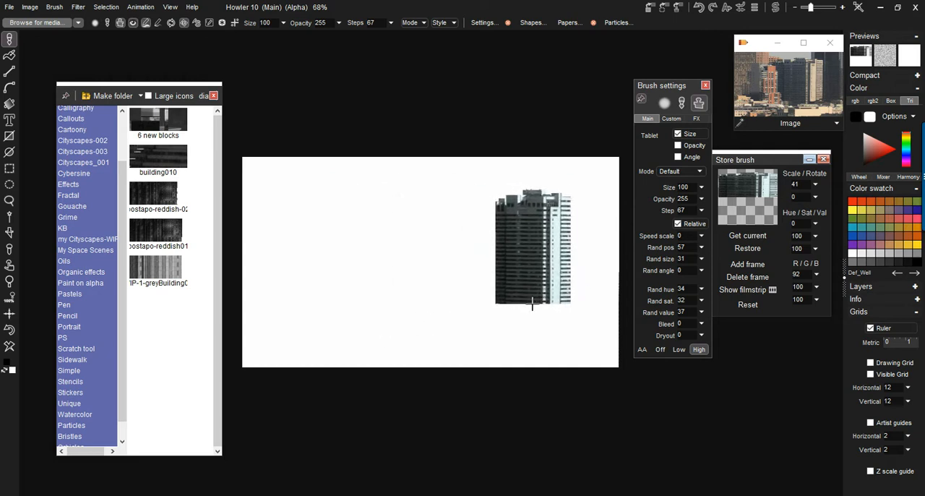
pyautogui.moveTo(531, 305); pyautogui.dragTo(275, 334)
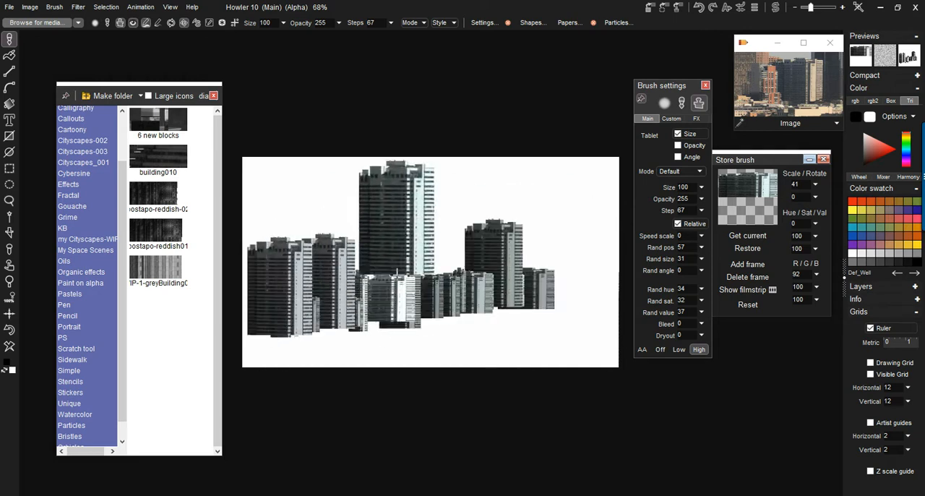
pyautogui.moveTo(504, 282)
pyautogui.mouseDown()
pyautogui.moveTo(299, 311)
pyautogui.moveTo(488, 304)
pyautogui.moveTo(242, 368)
pyautogui.moveTo(373, 369)
pyautogui.moveTo(275, 380)
pyautogui.moveTo(388, 368)
pyautogui.moveTo(311, 358)
pyautogui.mouseUp()
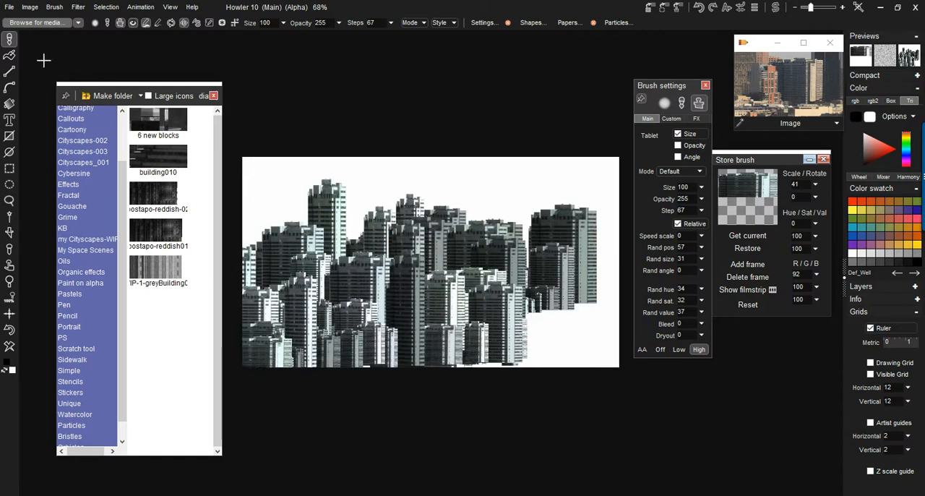
pyautogui.click(77, 8)
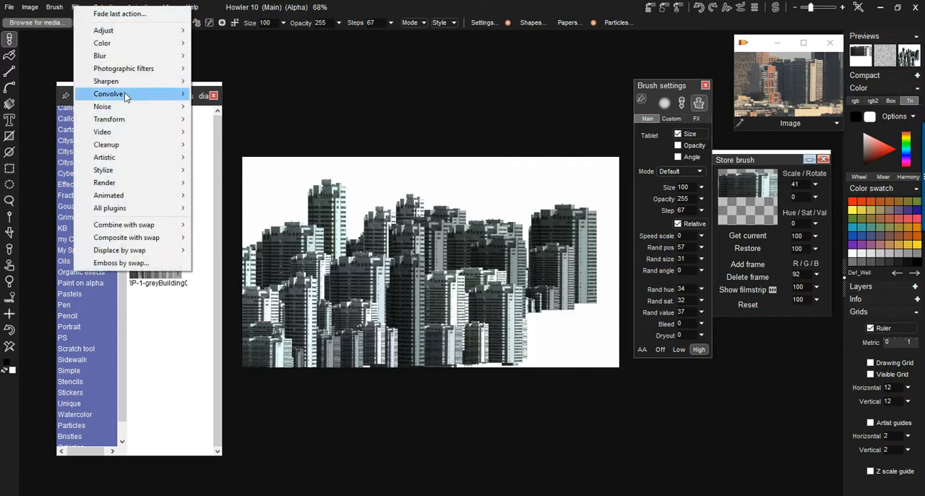
pyautogui.click(359, 5)
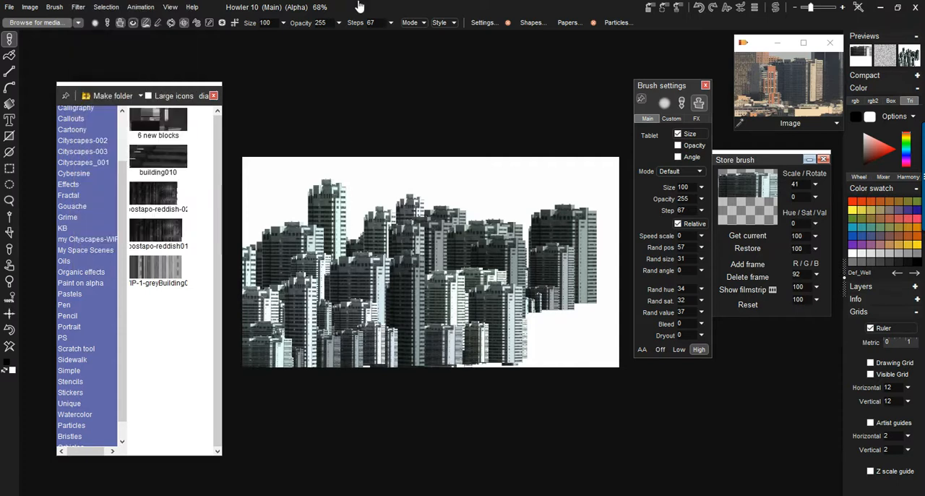
# - Open the animated brush timeline editor beside the canvas and briefly show the stored brush's filmstrip
pyautogui.click(58, 8)
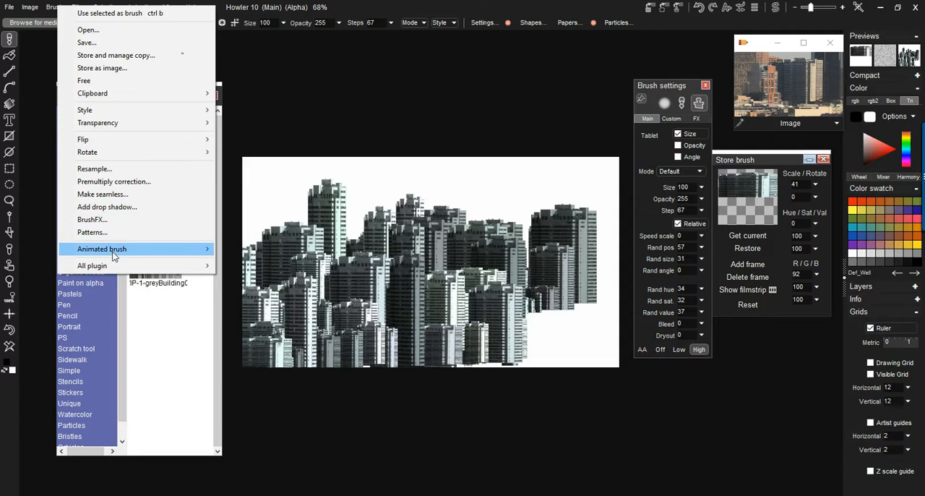
pyautogui.moveTo(114, 251)
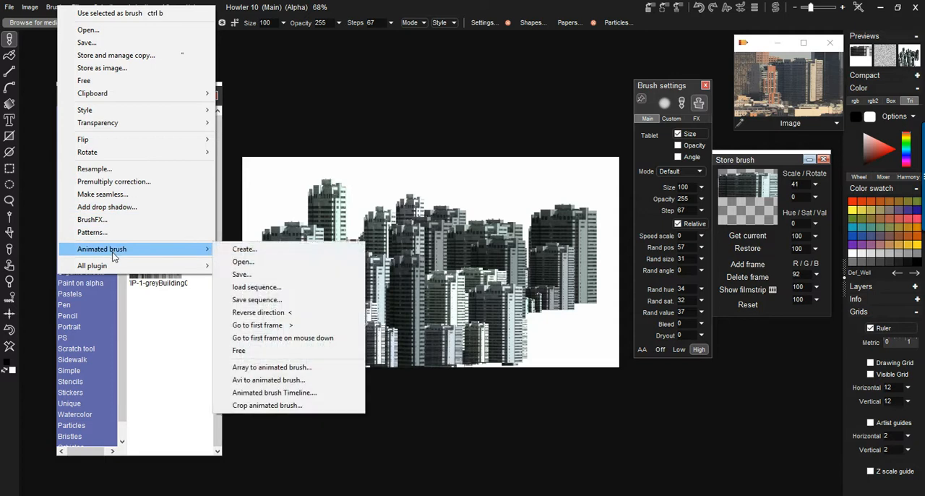
pyautogui.click(313, 392)
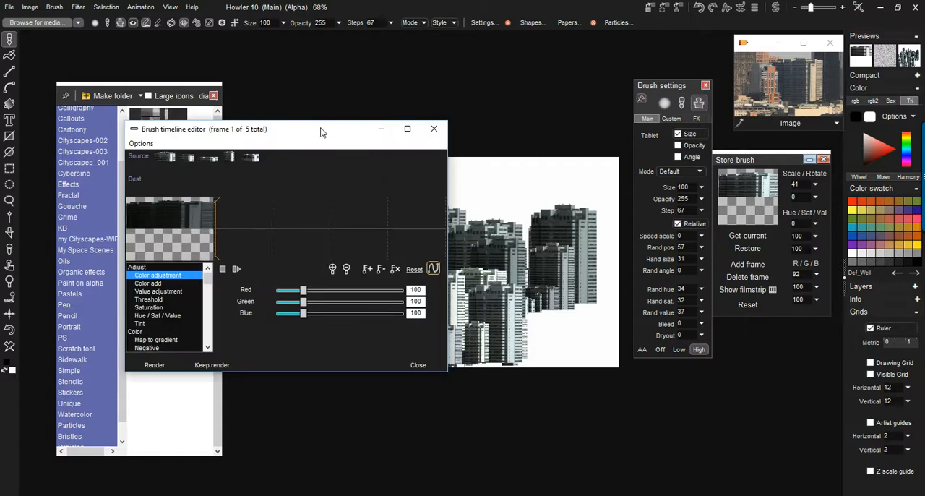
pyautogui.moveTo(323, 135); pyautogui.dragTo(303, 78)
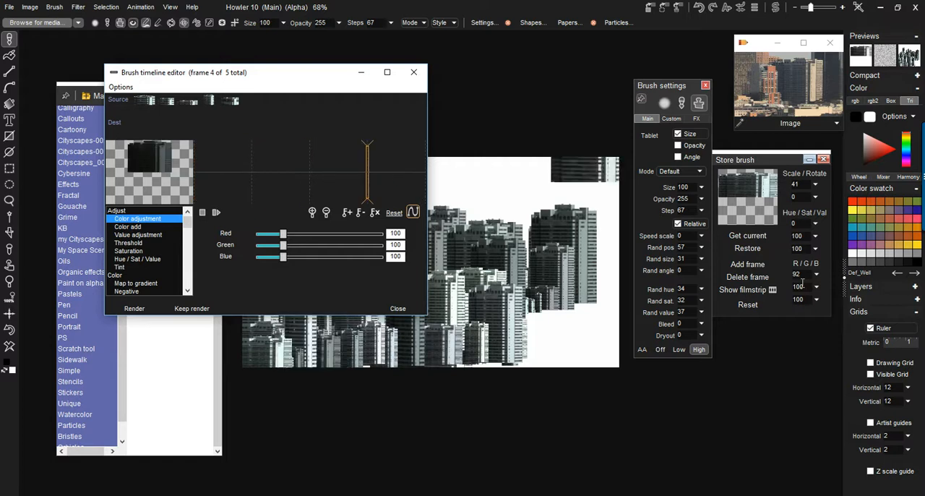
pyautogui.click(751, 289)
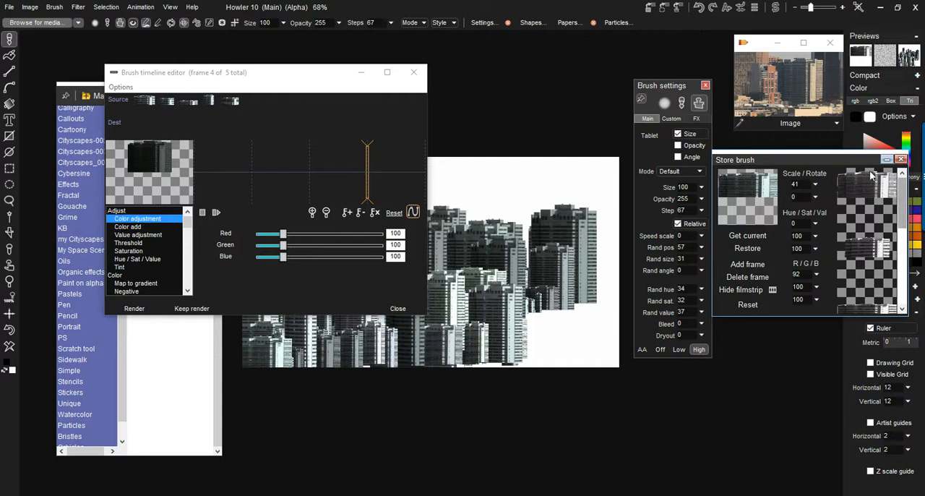
pyautogui.click(748, 289)
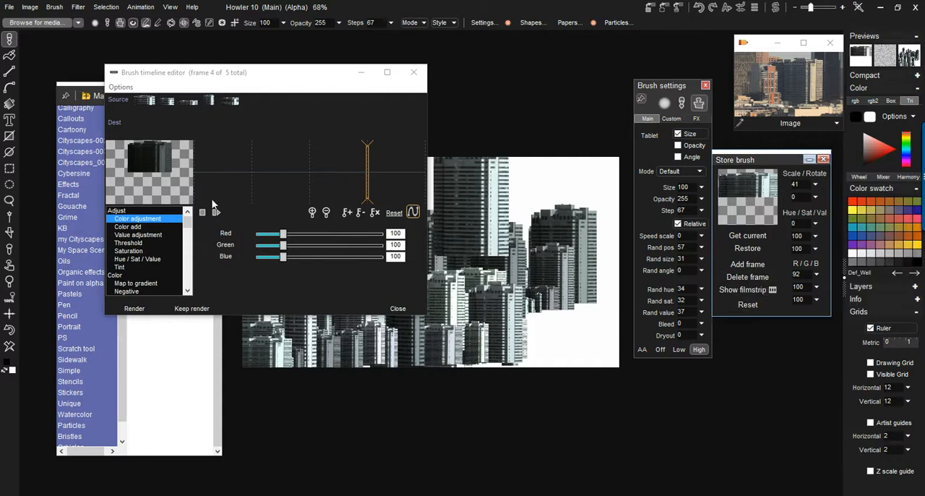
# - Keyframe a Color add effect on the animated brush with red -91 at frame 1 and red 41 at frame 5
pyautogui.click(126, 227)
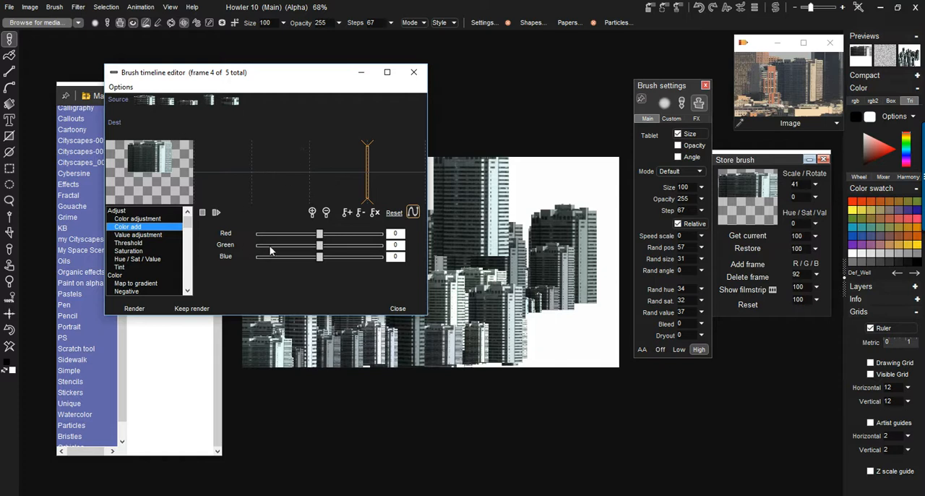
pyautogui.moveTo(248, 179); pyautogui.dragTo(199, 175)
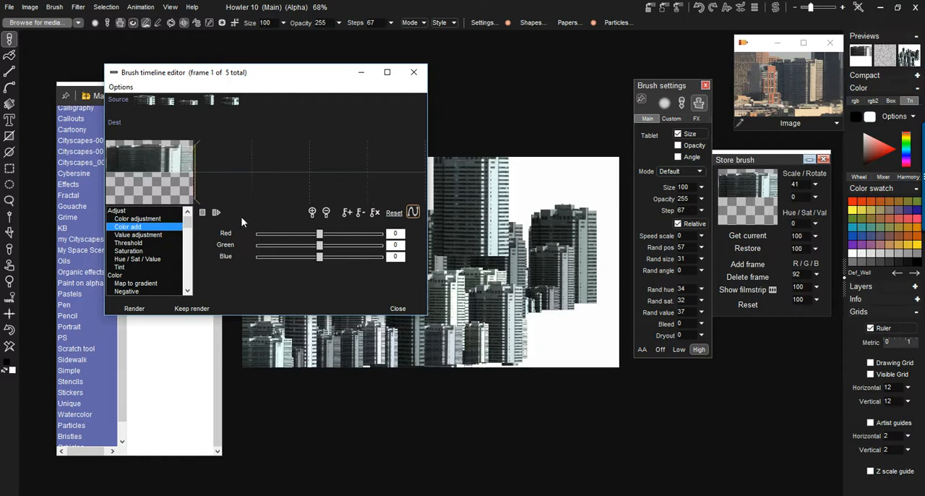
pyautogui.moveTo(316, 234); pyautogui.dragTo(298, 234)
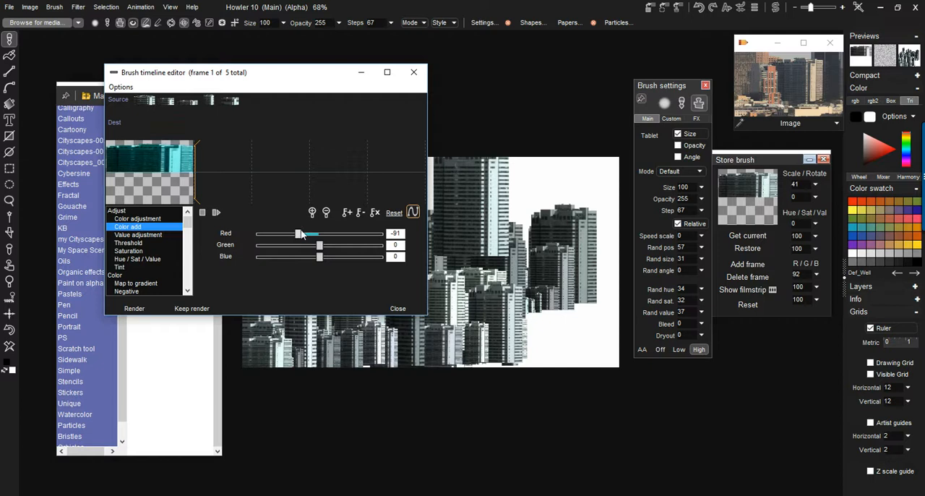
pyautogui.click(348, 214)
pyautogui.click(416, 179)
pyautogui.moveTo(327, 242); pyautogui.dragTo(330, 236)
pyautogui.click(347, 214)
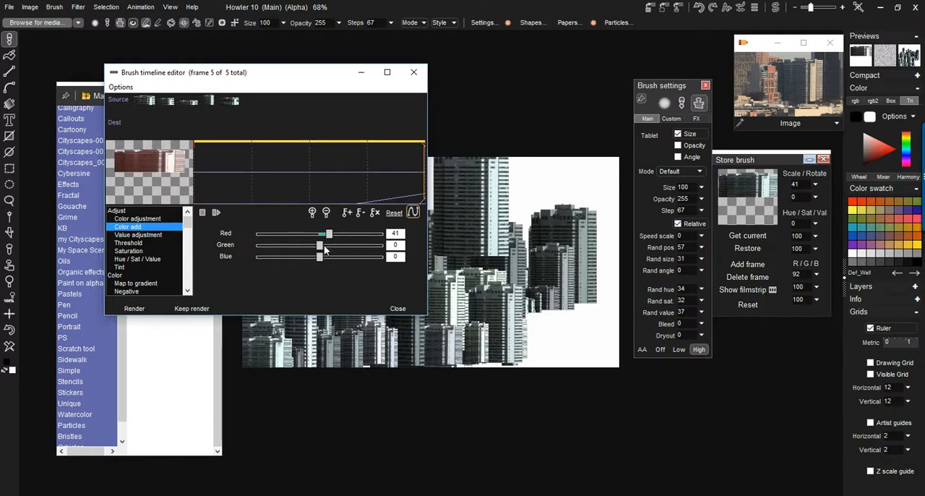
# - Render the Color add effect across all brush frames and keep the render as the new source
pyautogui.click(137, 308)
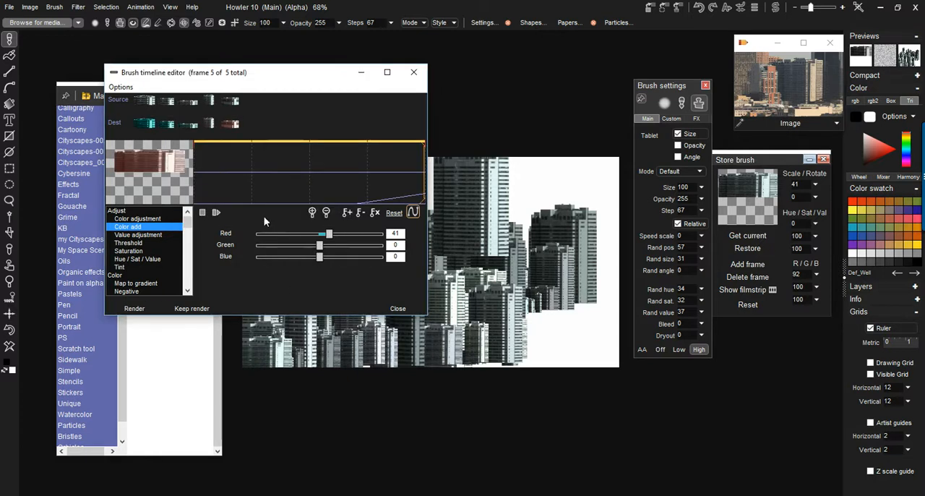
pyautogui.click(190, 310)
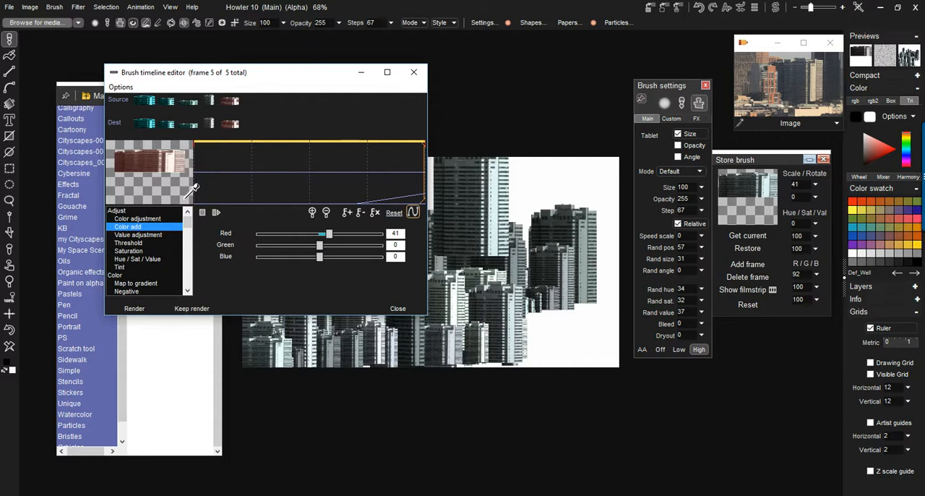
pyautogui.moveTo(302, 177); pyautogui.dragTo(422, 170)
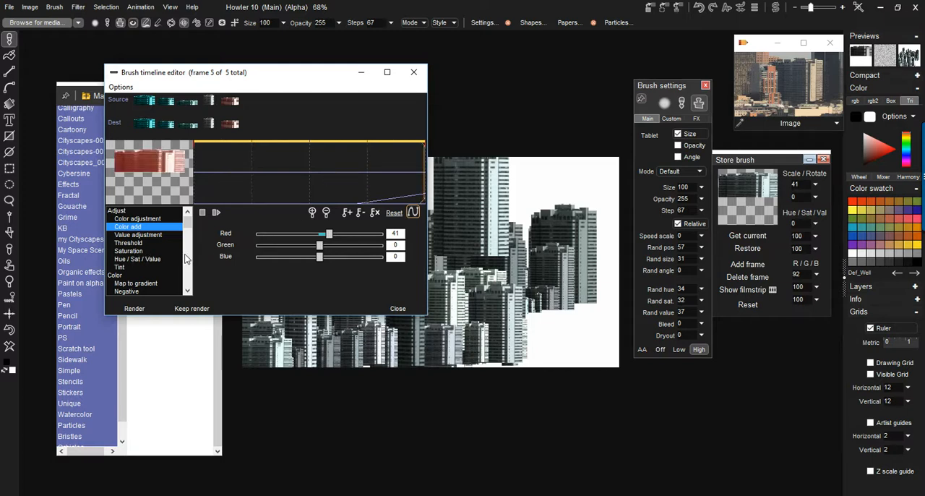
# - Enlarge the timeline editor to browse its effects and render the Negative effect on the brush frames
pyautogui.moveTo(190, 228); pyautogui.dragTo(190, 247)
pyautogui.moveTo(232, 316); pyautogui.dragTo(233, 471)
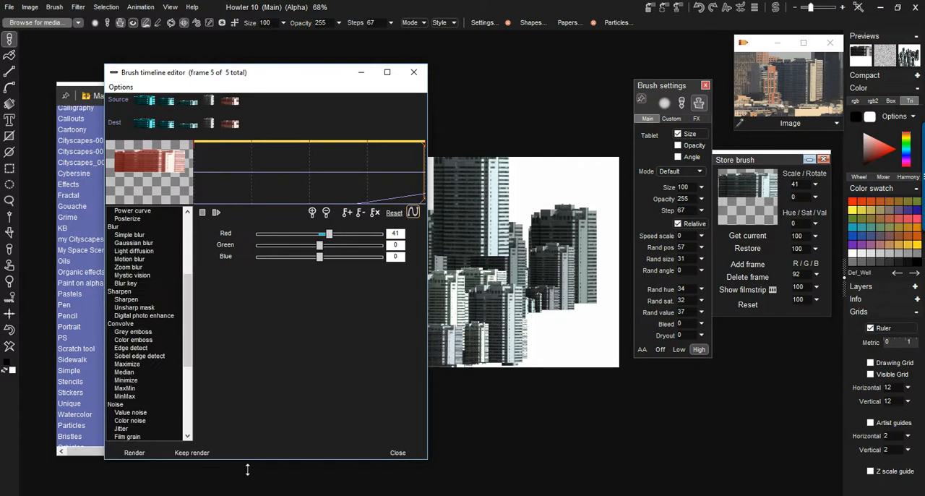
pyautogui.click(189, 252)
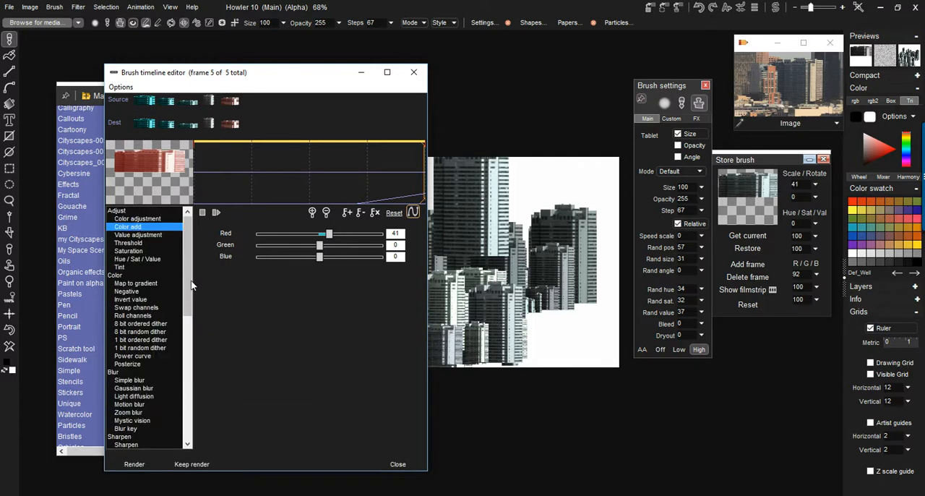
pyautogui.click(129, 291)
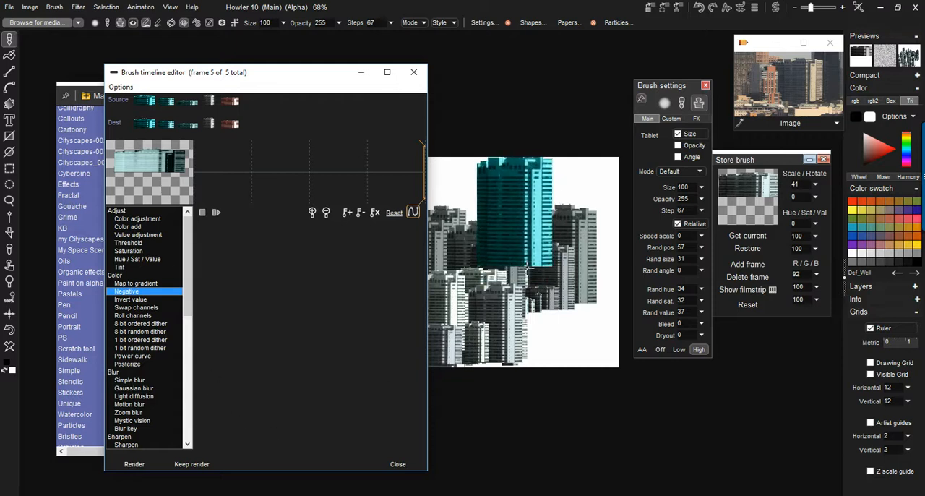
pyautogui.click(120, 466)
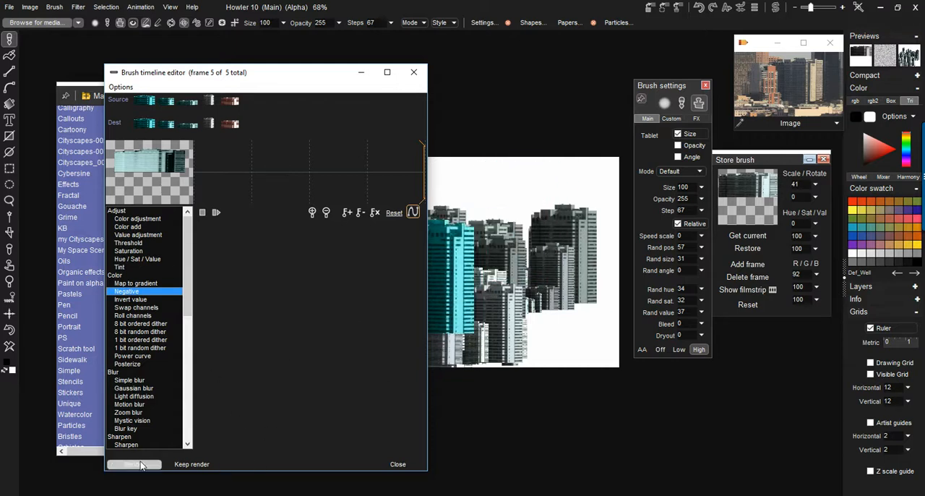
pyautogui.click(205, 471)
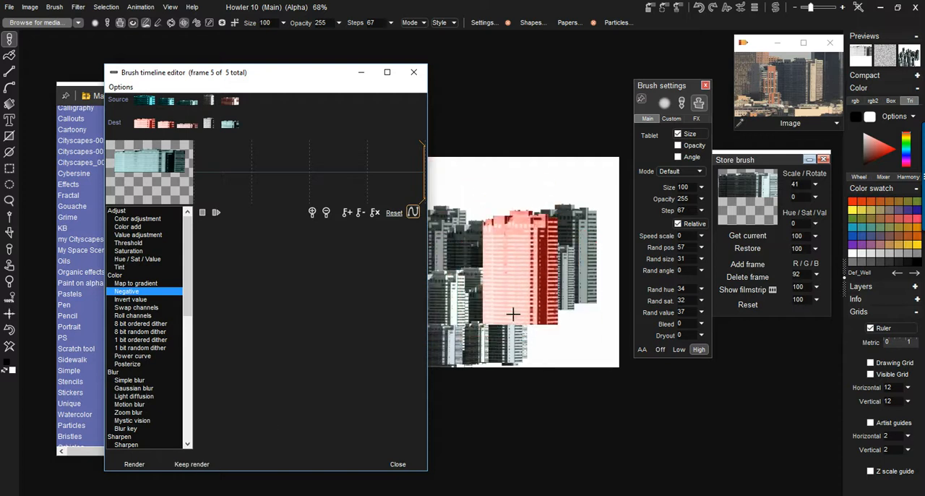
pyautogui.click(133, 464)
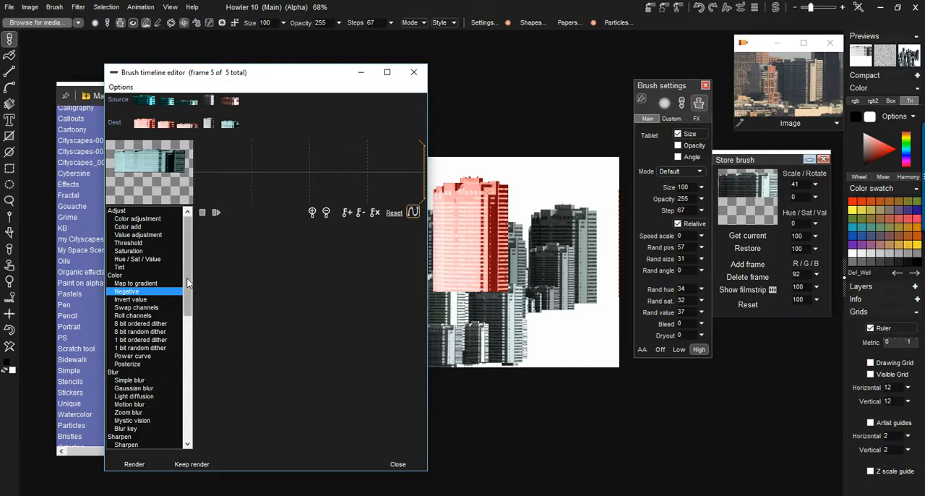
# - Try the Color emboss effect with an emboss value of 140 and render it on the brush frames
pyautogui.scroll(-4, 190, 322)
pyautogui.scroll(-4, 190, 321)
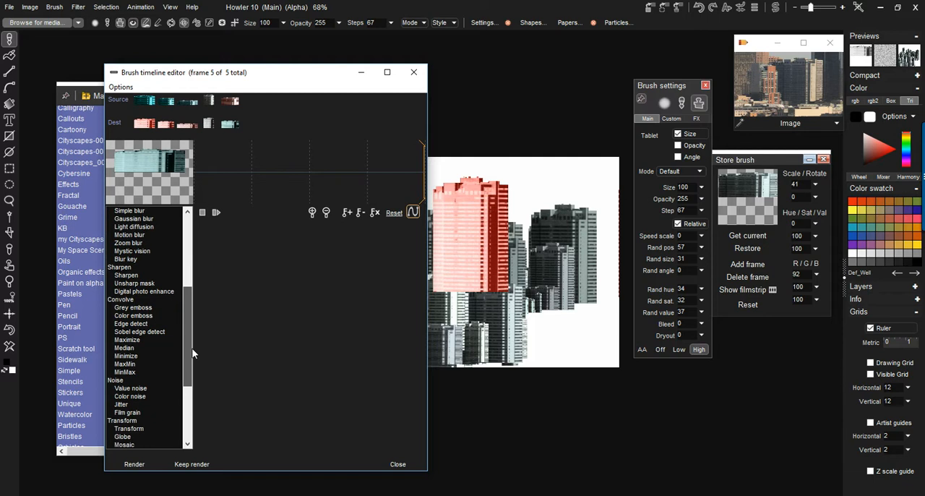
pyautogui.click(146, 300)
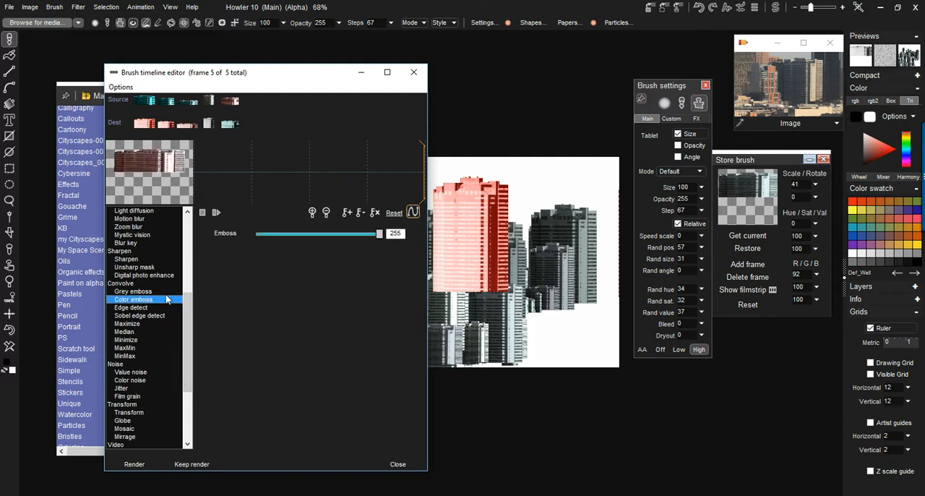
pyautogui.moveTo(371, 231)
pyautogui.mouseDown()
pyautogui.moveTo(316, 239)
pyautogui.moveTo(340, 234)
pyautogui.moveTo(325, 234)
pyautogui.mouseUp()
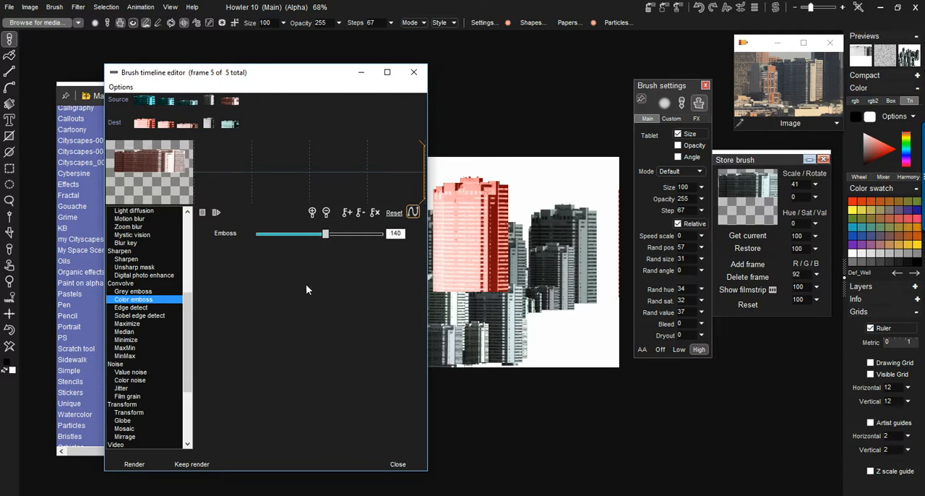
pyautogui.click(145, 464)
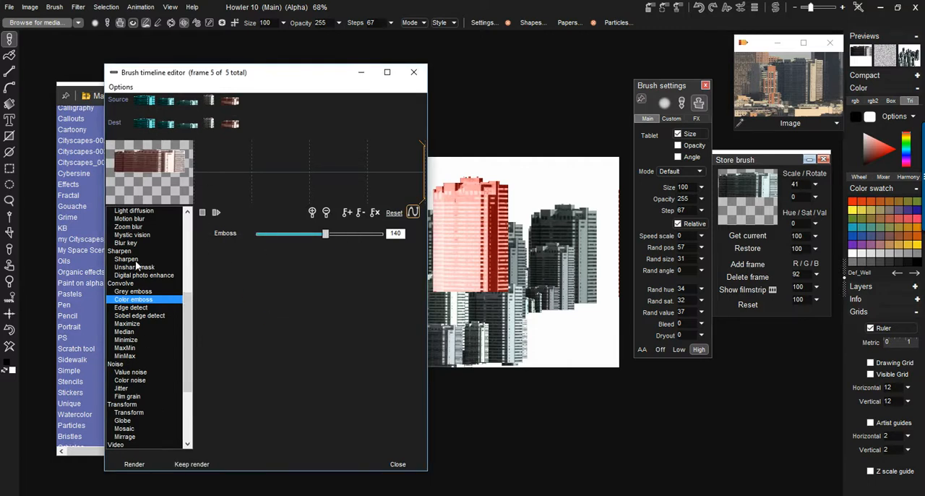
# - Render the Wet paint effect at -29 on all frames and use the destination frames as the brush
pyautogui.moveTo(186, 312)
pyautogui.mouseDown()
pyautogui.moveTo(202, 381)
pyautogui.moveTo(193, 396)
pyautogui.moveTo(199, 236)
pyautogui.moveTo(202, 409)
pyautogui.moveTo(190, 409)
pyautogui.mouseUp()
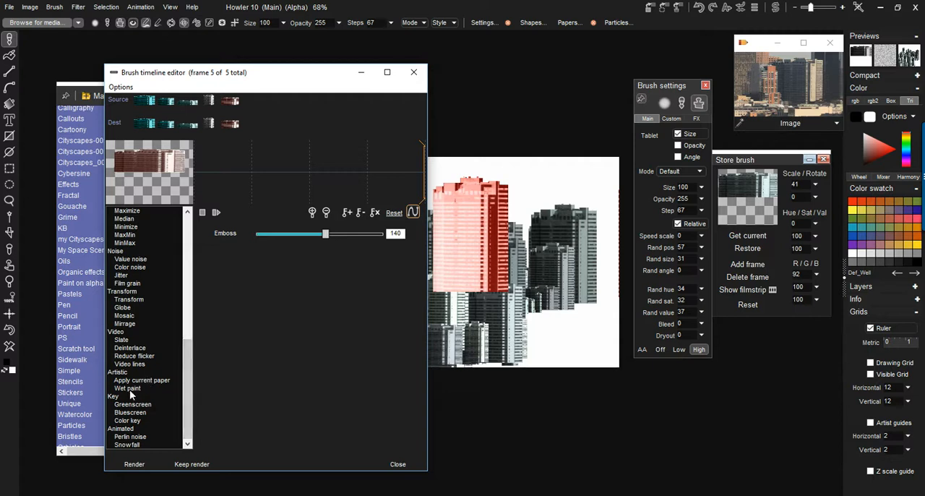
pyautogui.click(130, 390)
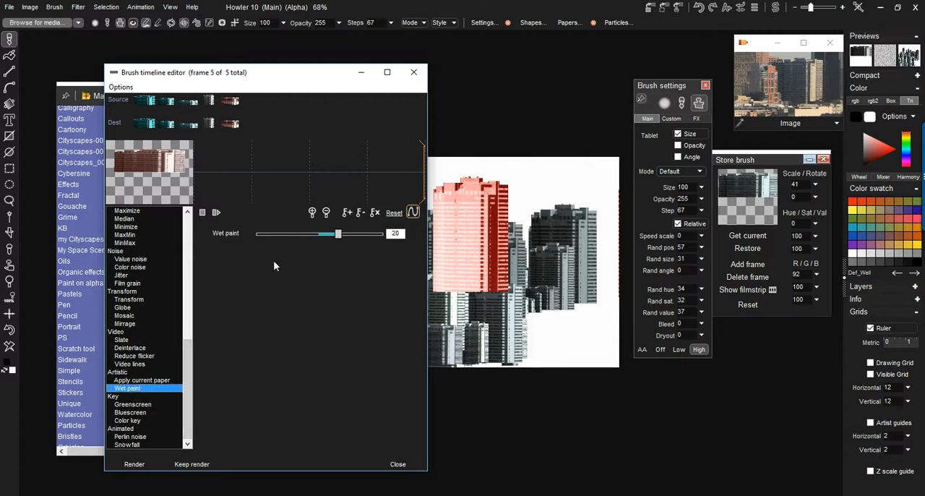
pyautogui.moveTo(337, 238); pyautogui.dragTo(293, 240)
pyautogui.click(134, 464)
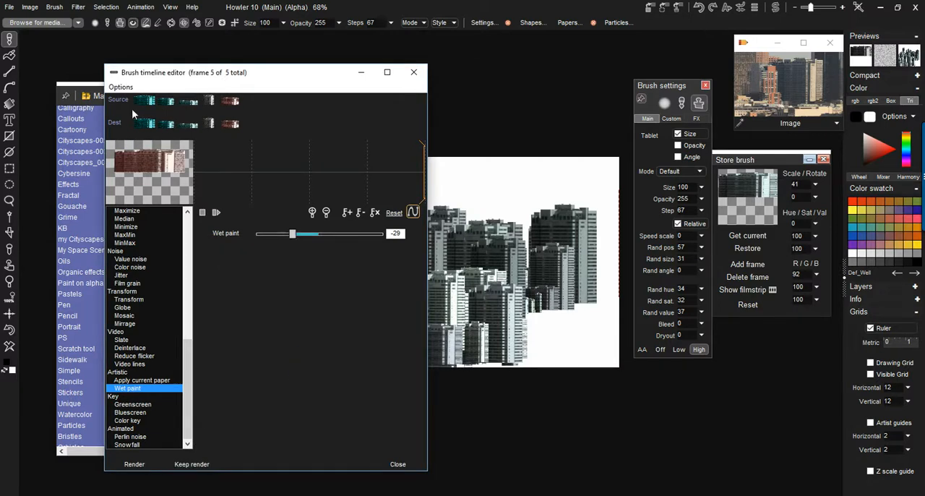
pyautogui.click(121, 87)
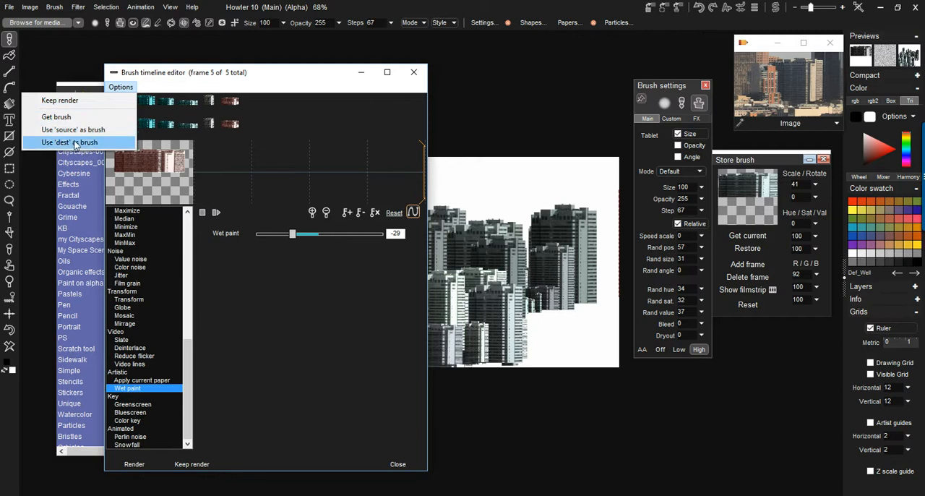
pyautogui.click(93, 143)
# - Test the wet-paint brush on the canvas, inspecting the building texture up close, and close the timeline editor
pyautogui.moveTo(553, 293); pyautogui.dragTo(493, 319)
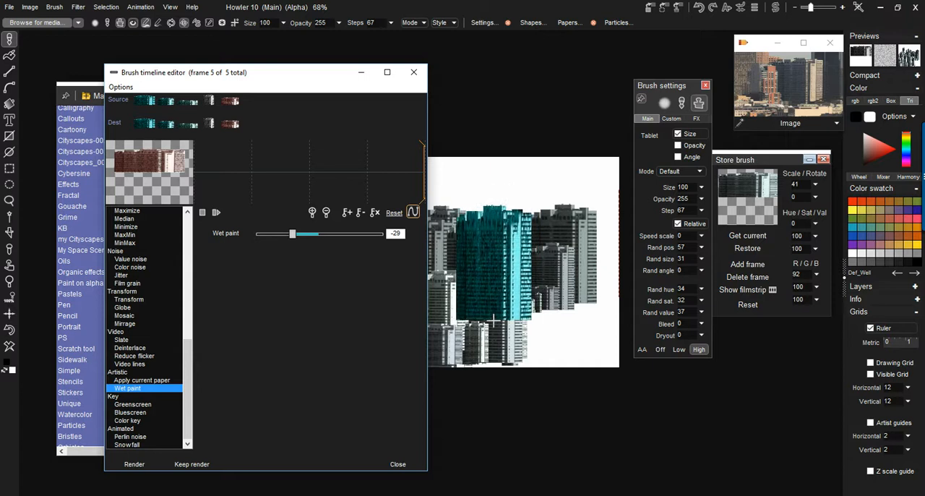
pyautogui.scroll(4, 494, 320)
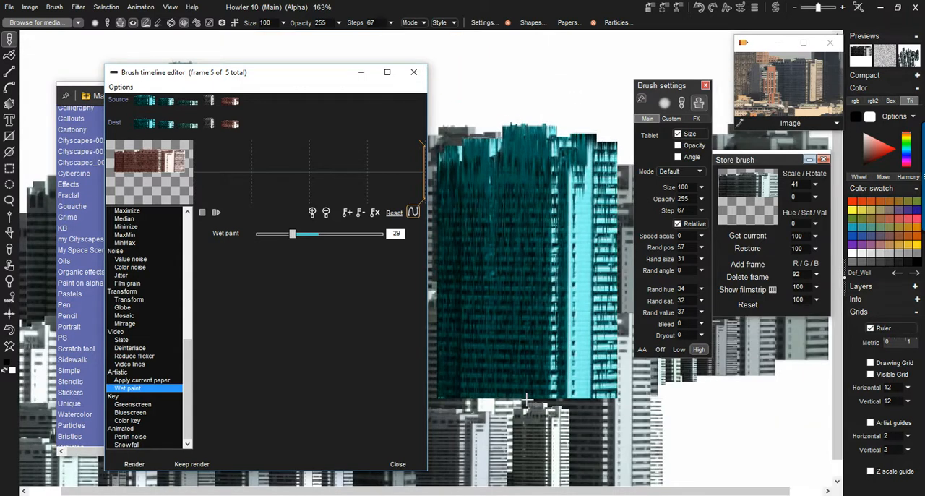
pyautogui.scroll(3, 527, 398)
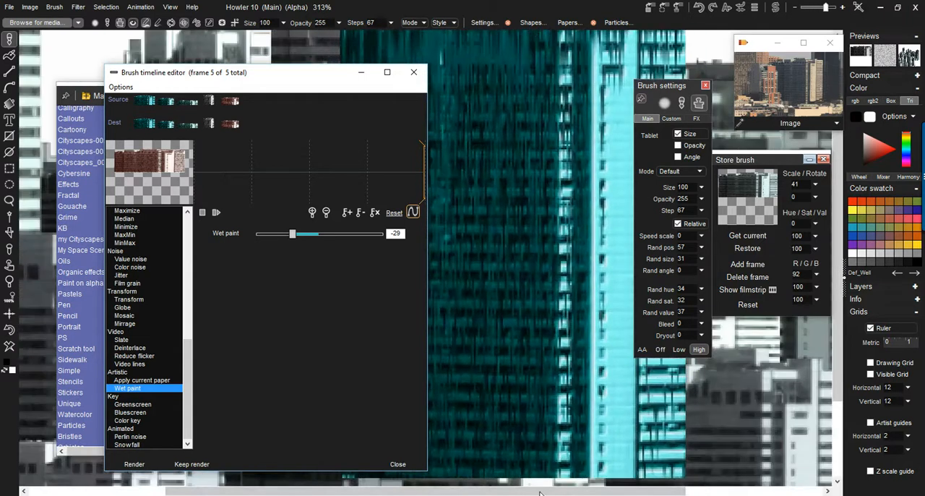
pyautogui.scroll(-2, 498, 457)
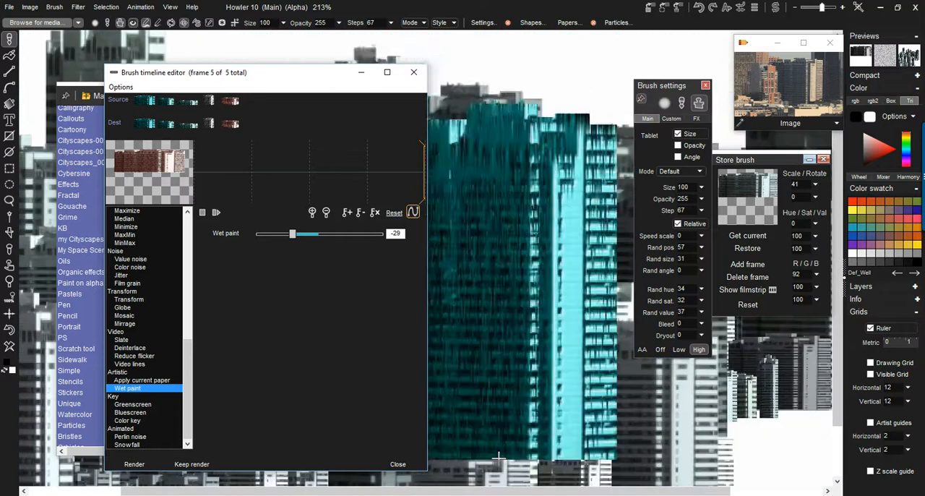
pyautogui.click(413, 72)
# - Paint overlapping rows of strongly tinted wet-paint buildings over the middle and foreground of the cityscape
pyautogui.scroll(-4, 359, 439)
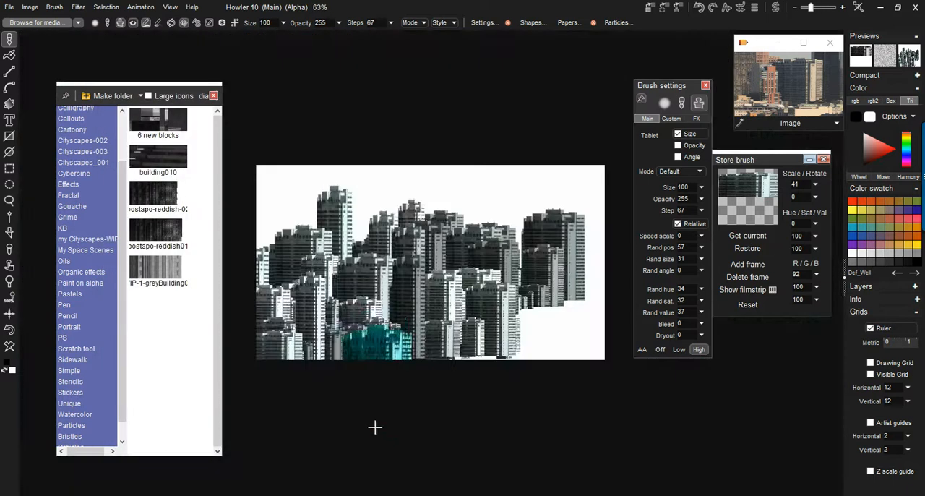
pyautogui.moveTo(376, 303)
pyautogui.mouseDown()
pyautogui.moveTo(527, 320)
pyautogui.moveTo(340, 368)
pyautogui.moveTo(568, 369)
pyautogui.mouseUp()
pyautogui.scroll(2, 568, 369)
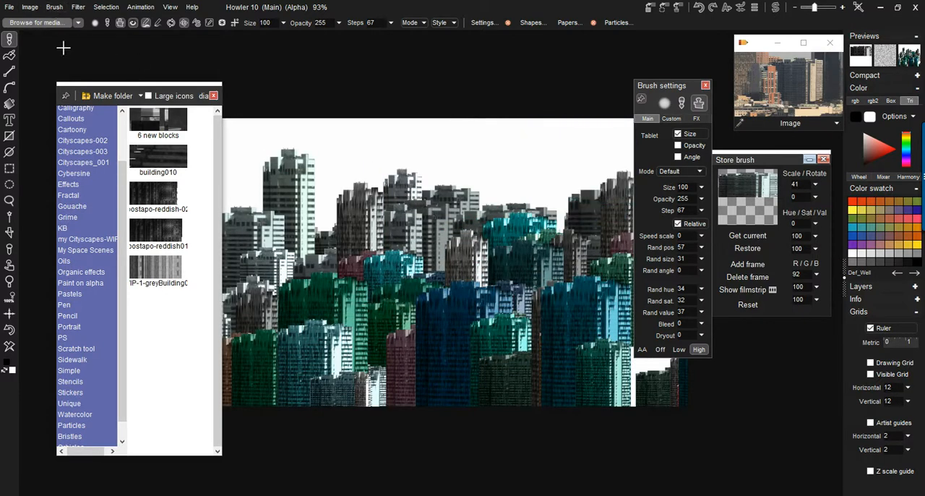
# - Store a copy of the wet-paint brush, lower its saturation to 20 and paint muted buildings over the cityscape
pyautogui.click(54, 9)
pyautogui.click(94, 55)
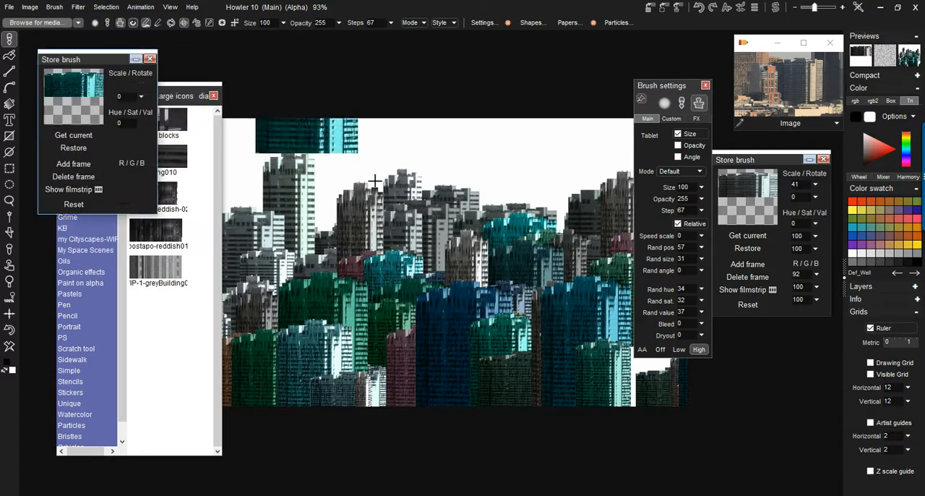
pyautogui.moveTo(89, 65)
pyautogui.mouseDown()
pyautogui.moveTo(489, 66)
pyautogui.moveTo(170, 92)
pyautogui.moveTo(149, 80)
pyautogui.mouseUp()
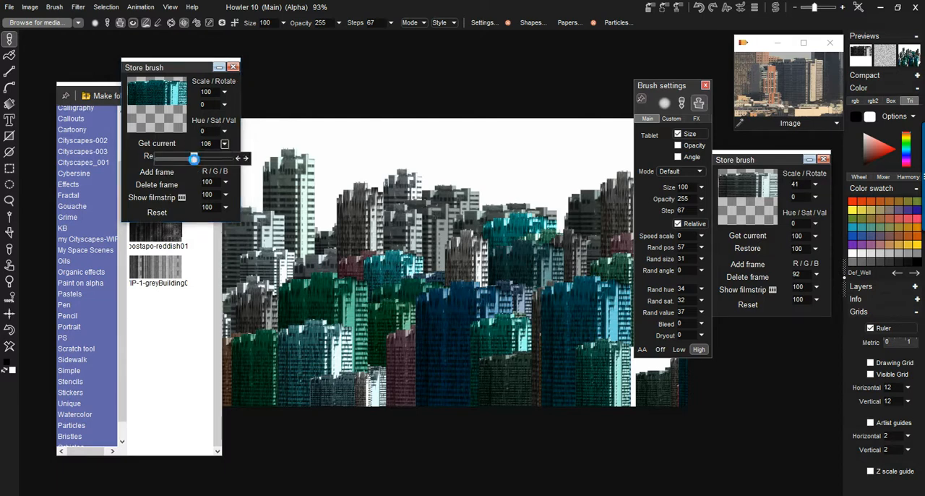
pyautogui.moveTo(347, 189)
pyautogui.mouseDown()
pyautogui.moveTo(386, 285)
pyautogui.moveTo(477, 296)
pyautogui.moveTo(268, 258)
pyautogui.moveTo(260, 181)
pyautogui.mouseUp()
pyautogui.click(225, 144)
pyautogui.moveTo(352, 325)
pyautogui.mouseDown()
pyautogui.moveTo(458, 323)
pyautogui.moveTo(436, 357)
pyautogui.moveTo(367, 382)
pyautogui.moveTo(506, 380)
pyautogui.moveTo(363, 363)
pyautogui.moveTo(227, 376)
pyautogui.mouseUp()
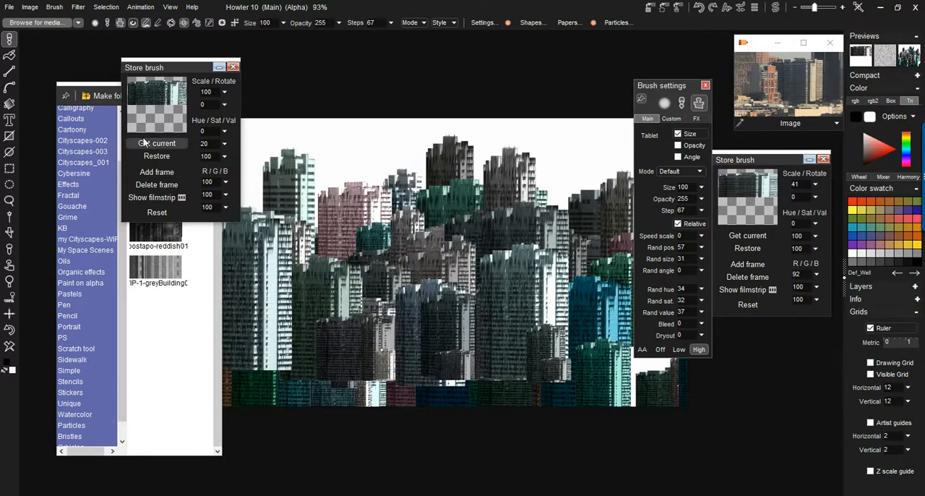
# - Clear the canvas, and set the new stored brush's scale to 47 and the brush step to 148
pyautogui.moveTo(188, 63)
pyautogui.mouseDown()
pyautogui.moveTo(273, 81)
pyautogui.moveTo(768, 333)
pyautogui.moveTo(775, 302)
pyautogui.moveTo(721, 295)
pyautogui.mouseUp()
pyautogui.moveTo(451, 303)
pyautogui.mouseDown()
pyautogui.moveTo(429, 386)
pyautogui.moveTo(463, 238)
pyautogui.moveTo(441, 231)
pyautogui.moveTo(354, 339)
pyautogui.moveTo(297, 323)
pyautogui.moveTo(347, 340)
pyautogui.moveTo(571, 326)
pyautogui.moveTo(481, 349)
pyautogui.moveTo(282, 371)
pyautogui.moveTo(417, 379)
pyautogui.moveTo(549, 365)
pyautogui.moveTo(495, 403)
pyautogui.moveTo(322, 411)
pyautogui.moveTo(288, 390)
pyautogui.moveTo(231, 289)
pyautogui.mouseUp()
pyautogui.click(10, 349)
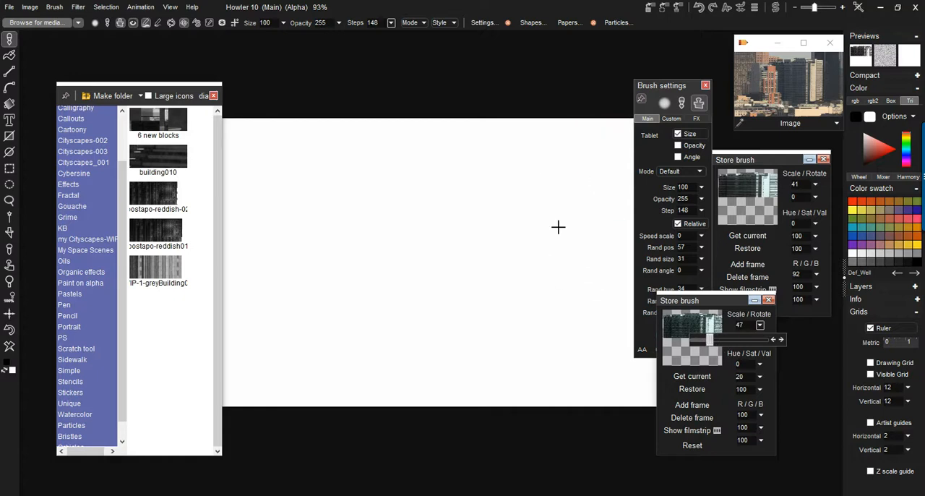
# - Paint a fresh cityscape of small, muted wet-paint buildings in overlapping rows and inspect the details up close
pyautogui.moveTo(525, 241)
pyautogui.mouseDown()
pyautogui.moveTo(296, 271)
pyautogui.moveTo(465, 270)
pyautogui.moveTo(531, 298)
pyautogui.moveTo(231, 320)
pyautogui.moveTo(419, 289)
pyautogui.moveTo(607, 281)
pyautogui.moveTo(325, 303)
pyautogui.mouseUp()
pyautogui.moveTo(425, 303)
pyautogui.mouseDown()
pyautogui.moveTo(599, 285)
pyautogui.moveTo(302, 302)
pyautogui.mouseUp()
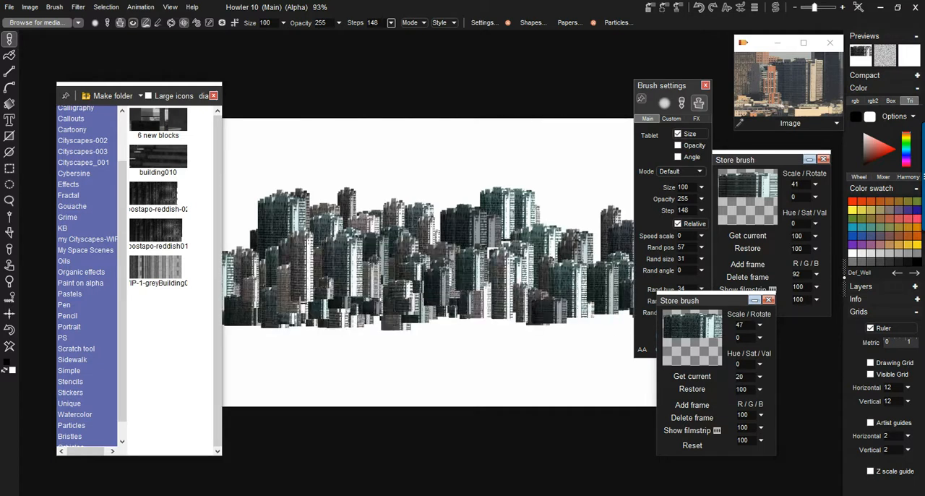
pyautogui.moveTo(405, 344)
pyautogui.mouseDown()
pyautogui.moveTo(571, 345)
pyautogui.moveTo(196, 354)
pyautogui.moveTo(577, 339)
pyautogui.moveTo(186, 351)
pyautogui.moveTo(354, 322)
pyautogui.mouseUp()
pyautogui.scroll(9, 390, 304)
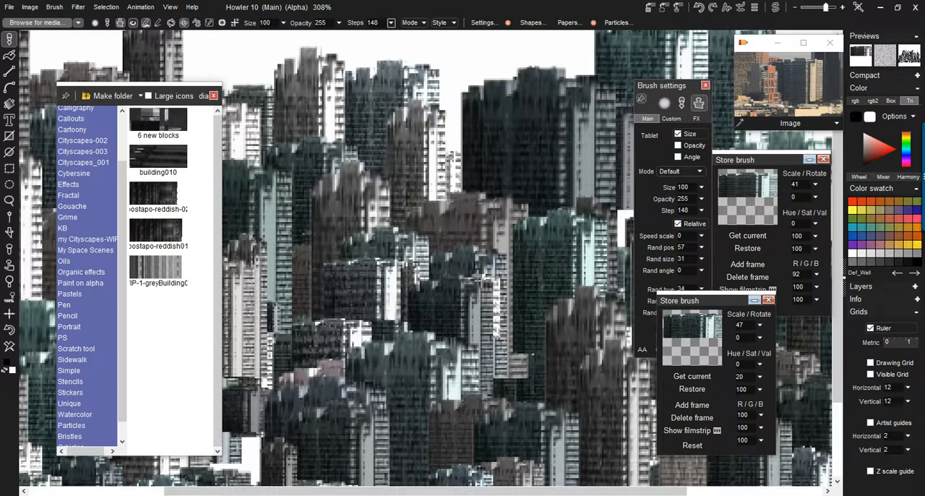
pyautogui.scroll(-9, 390, 303)
pyautogui.scroll(8, 390, 304)
pyautogui.scroll(-3, 484, 275)
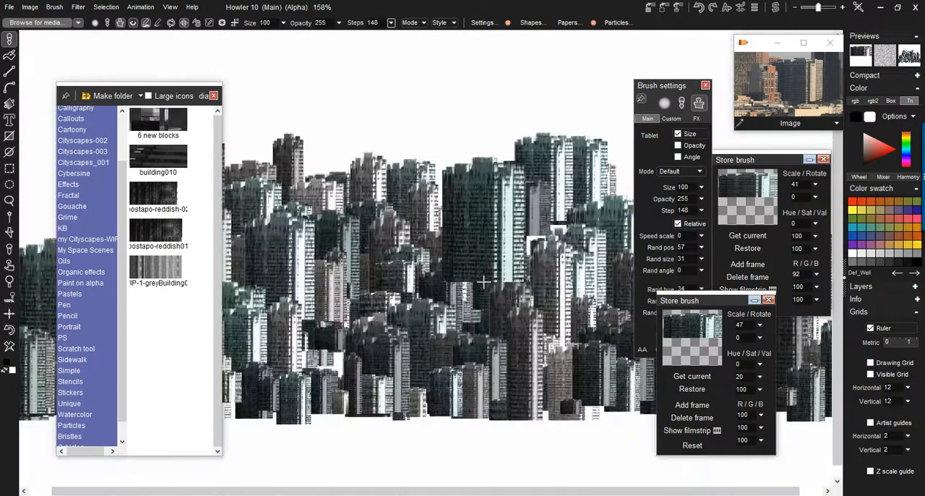